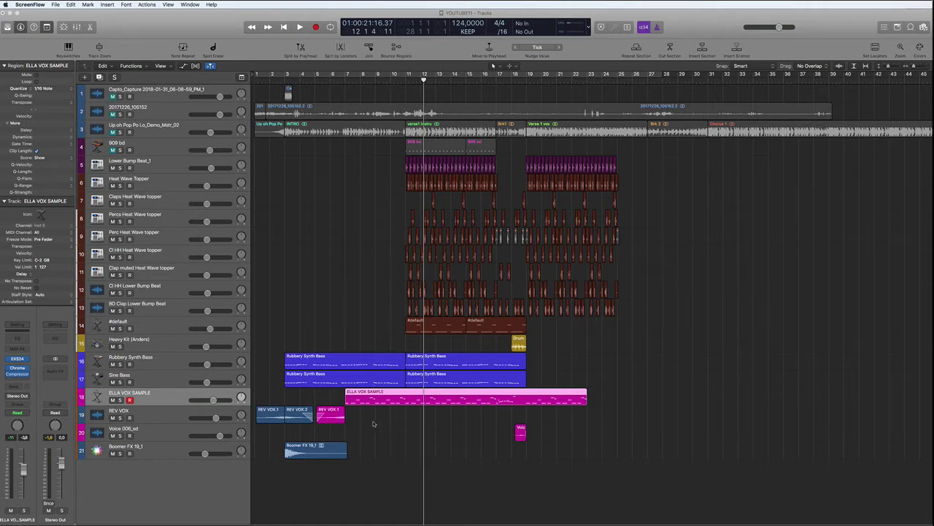
Colour the three REV VOX regions and the REV VOX track bright magenta to match the ELLA VOX SAMPLE track.
click(348, 413)
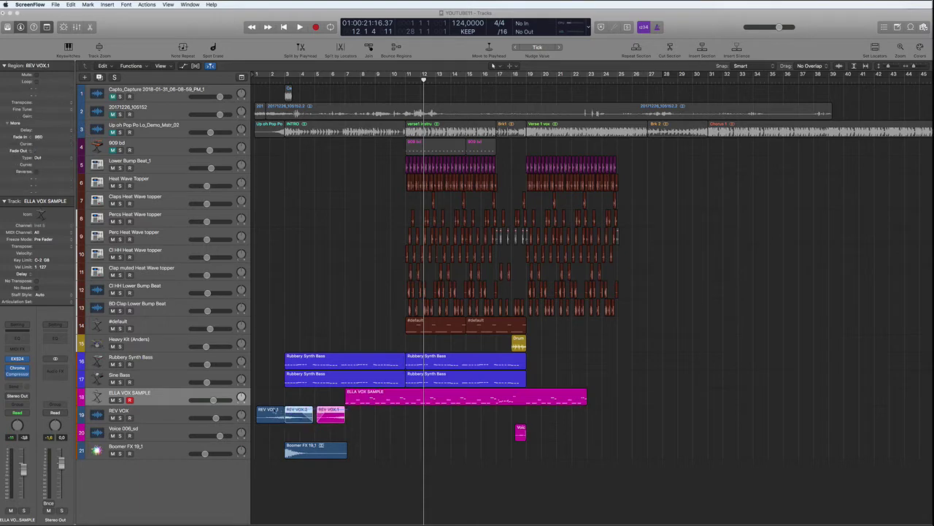
click(920, 46)
click(638, 240)
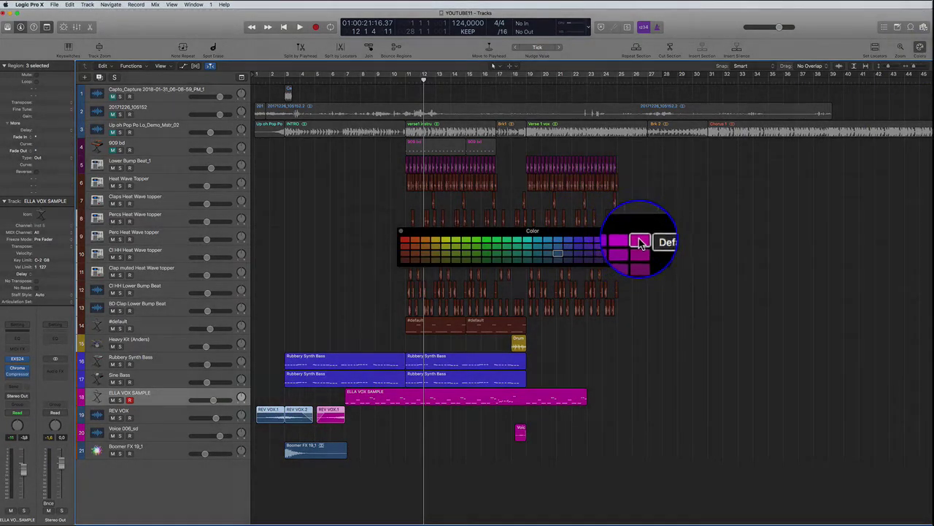
click(358, 414)
key(Down)
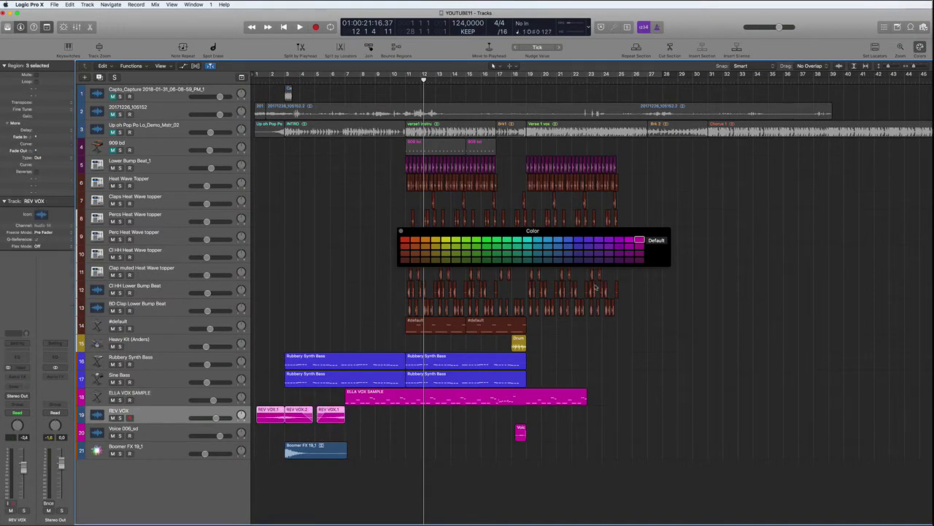
click(383, 411)
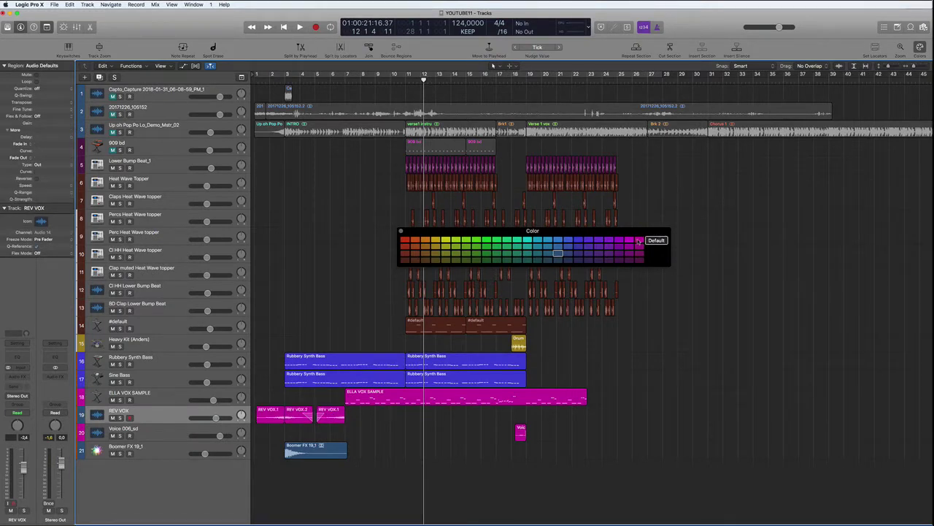
click(639, 241)
Colour the Boomer FX 19_1 track and its region dark magenta and move the track directly below Lower Bump Beat_1.
click(155, 453)
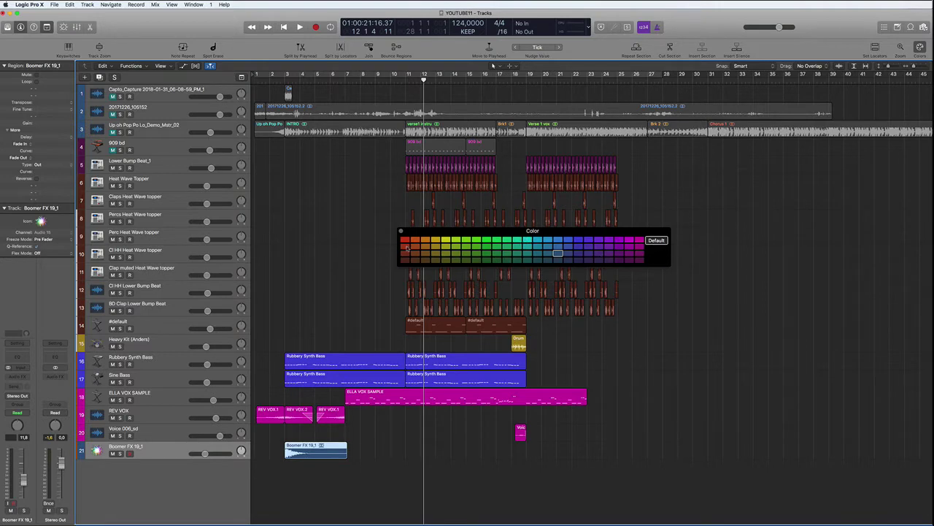
click(639, 257)
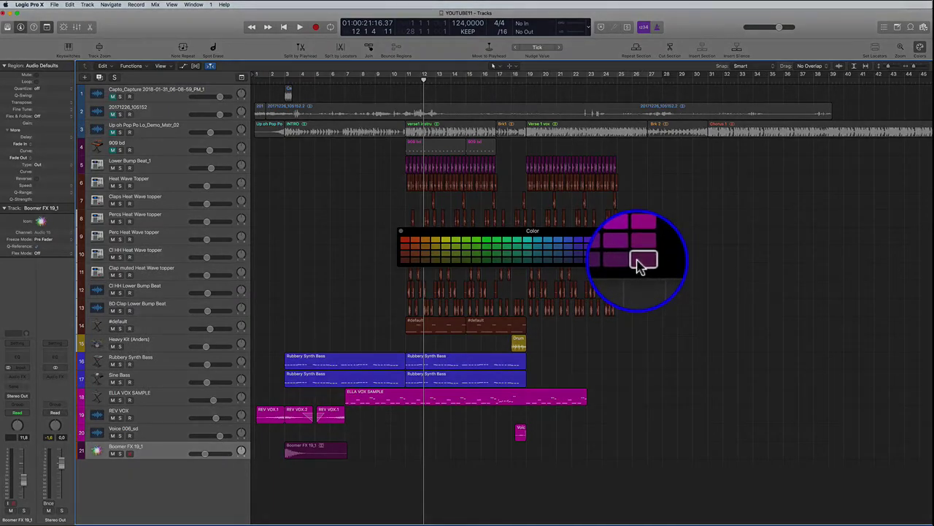
click(401, 231)
drag(160, 447, 166, 178)
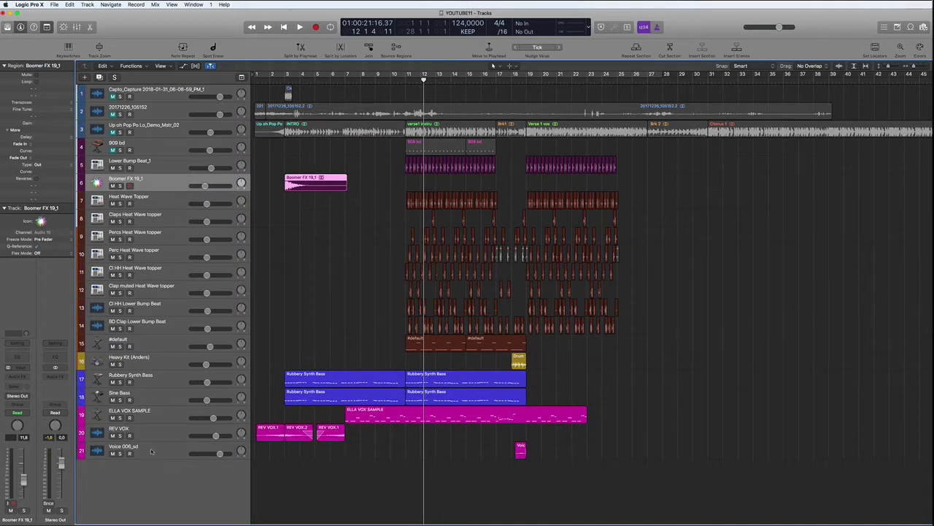
Show the mixer and create a new auxiliary channel strip after the Voice 006_sd channel.
click(76, 27)
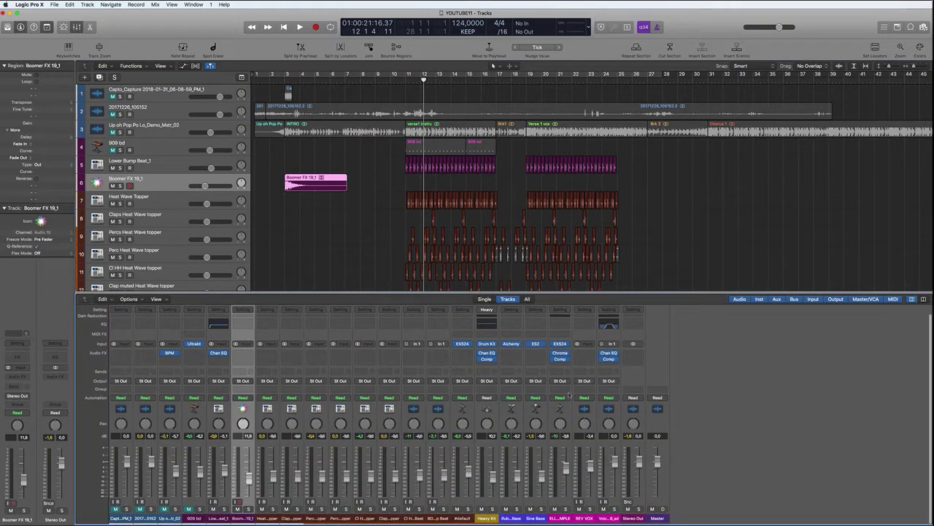
click(610, 518)
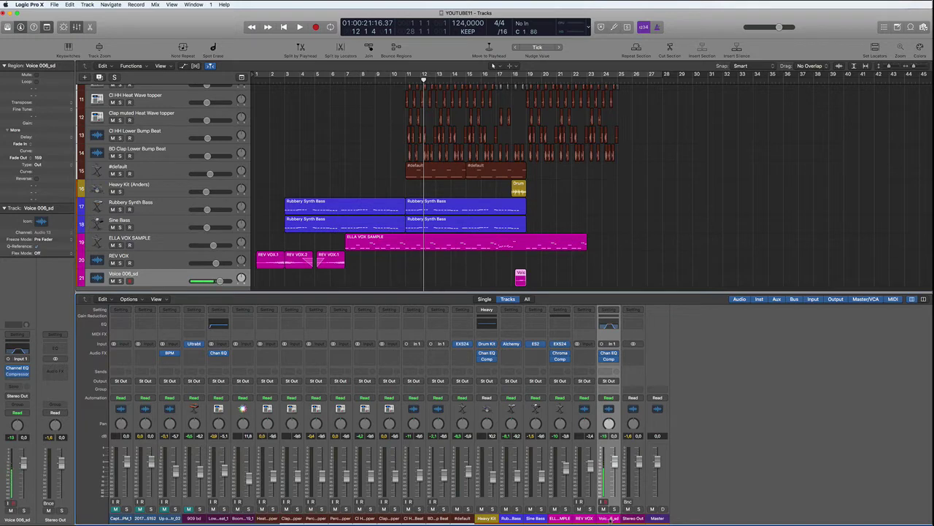
click(129, 298)
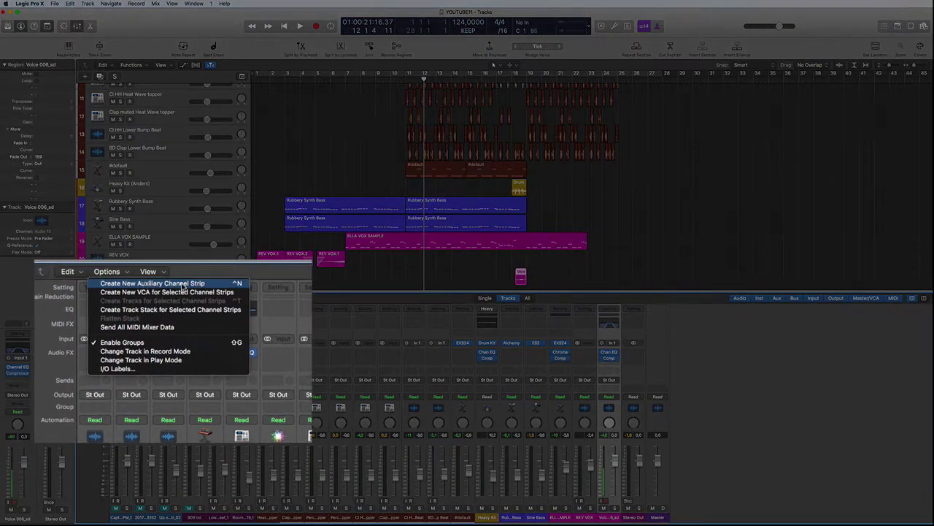
click(183, 284)
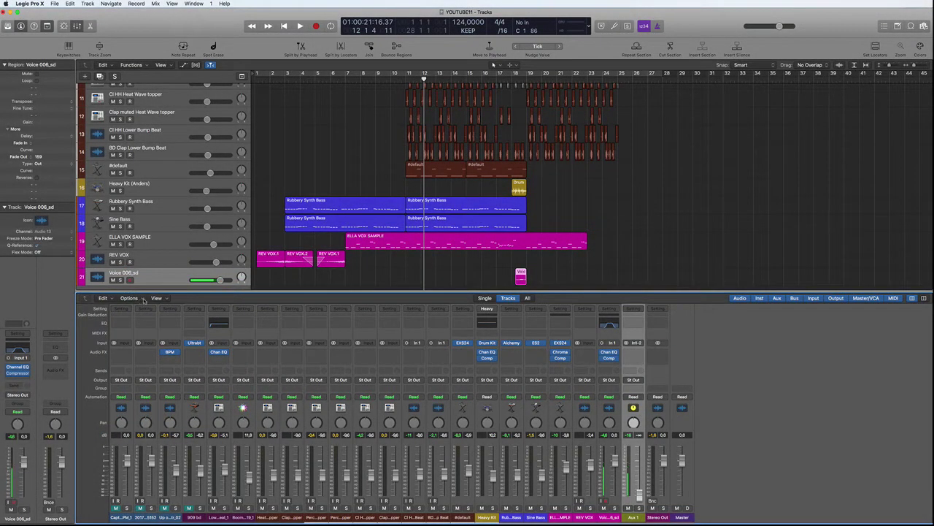
Add further auxiliary channel strips until the mixer holds Aux 1 through Aux 8.
click(142, 299)
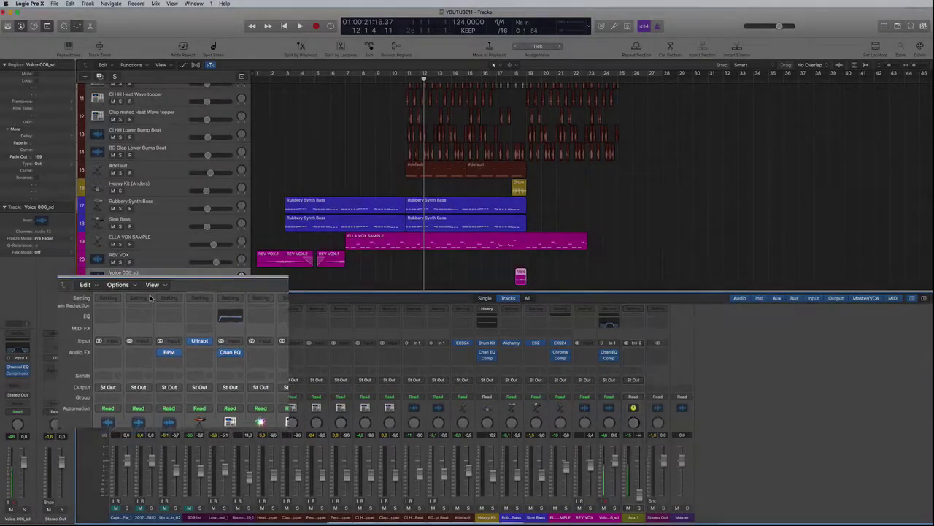
click(143, 298)
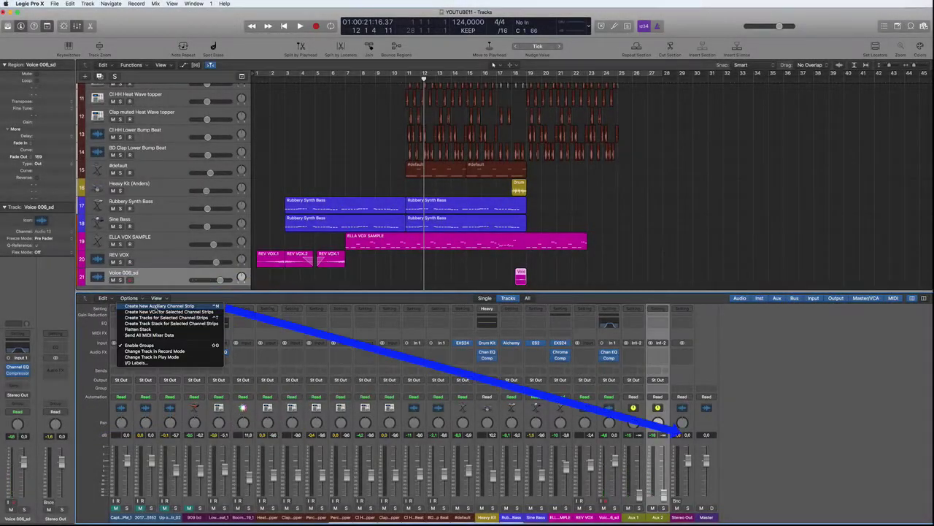
click(155, 308)
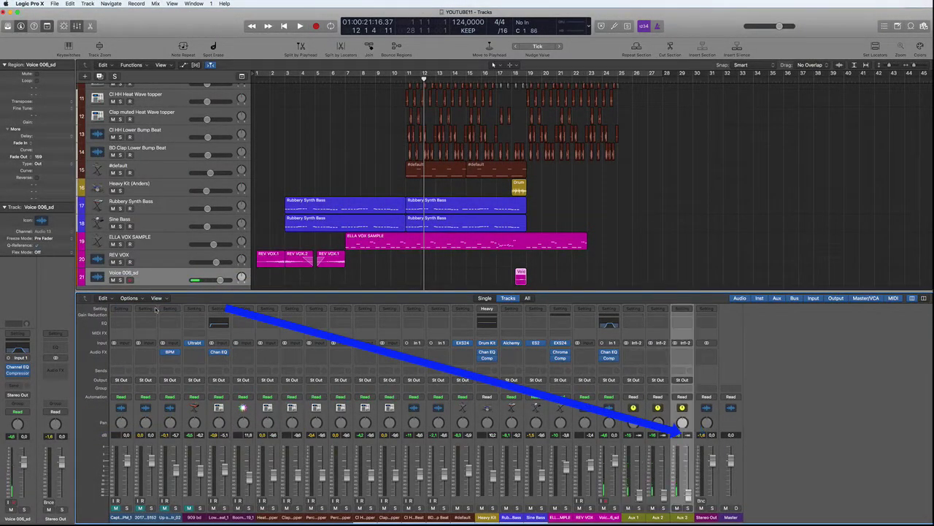
click(143, 298)
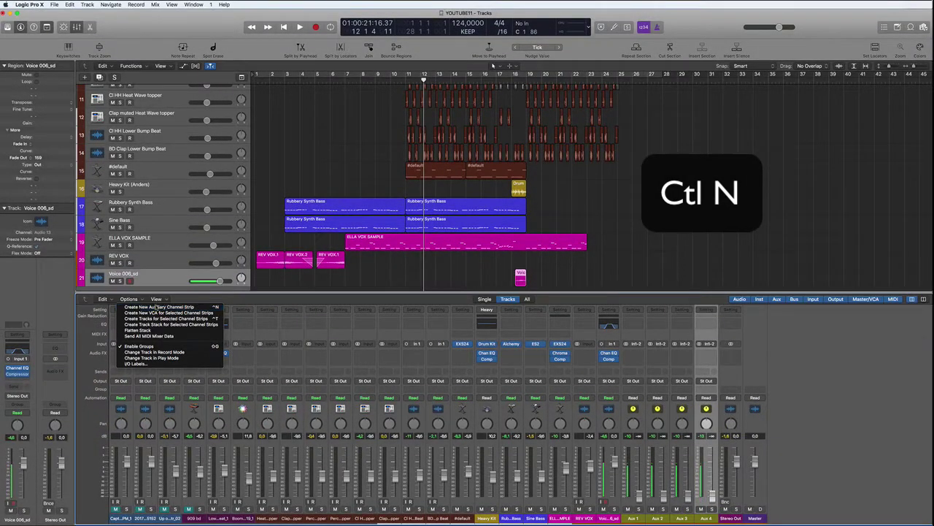
click(156, 307)
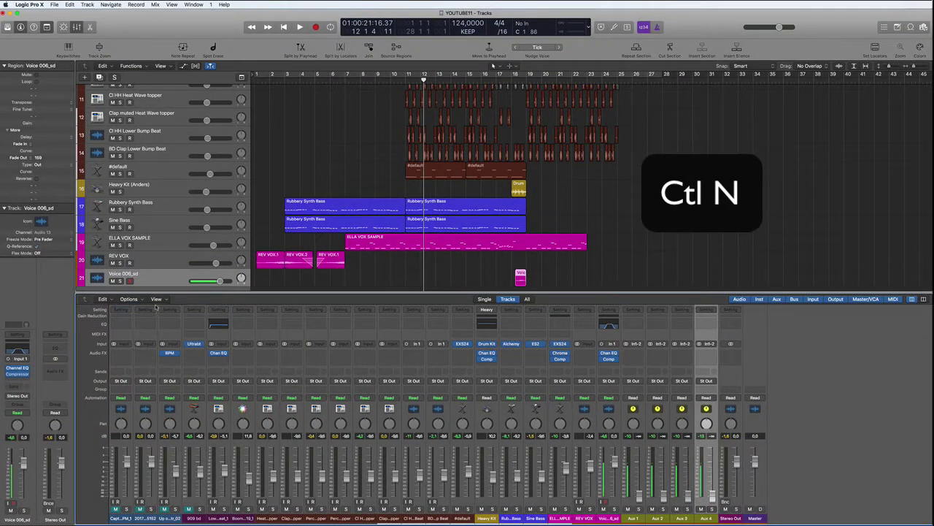
key(ctrl+n)
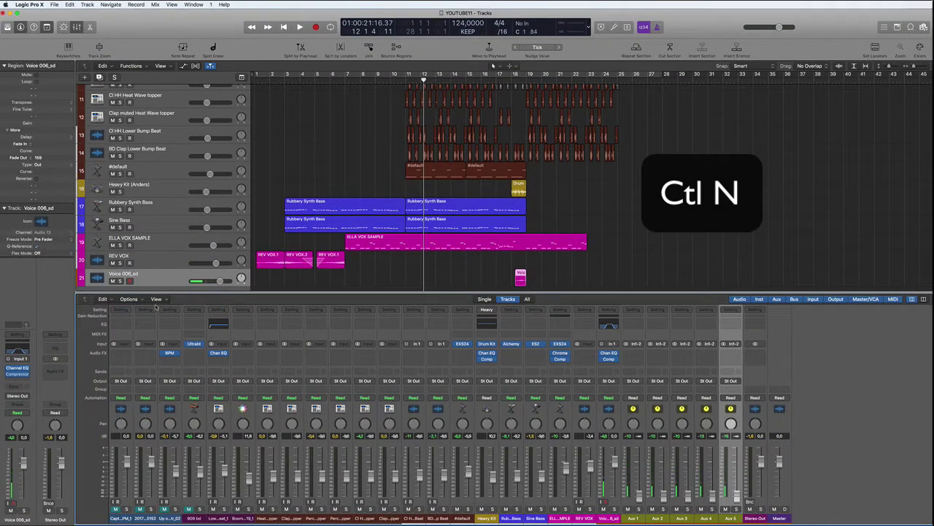
key(ctrl+n)
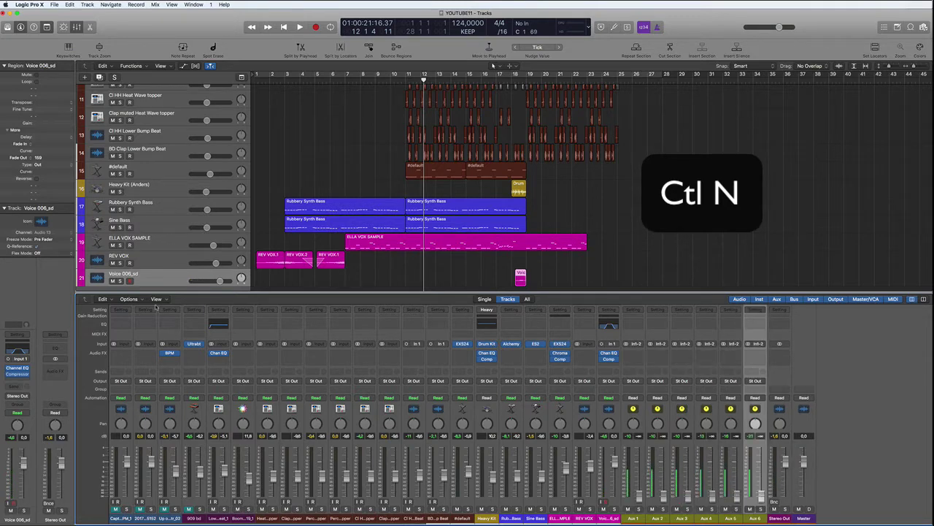
key(ctrl+n)
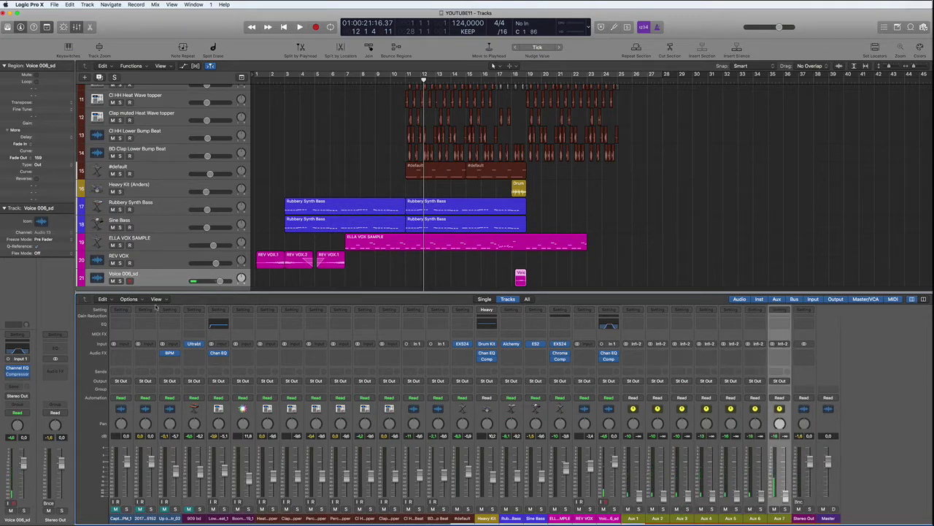
Set the inputs of Aux 1 through Aux 8 to Bus 1 through Bus 8 respectively and raise all their faders to 0.0 dB.
click(635, 343)
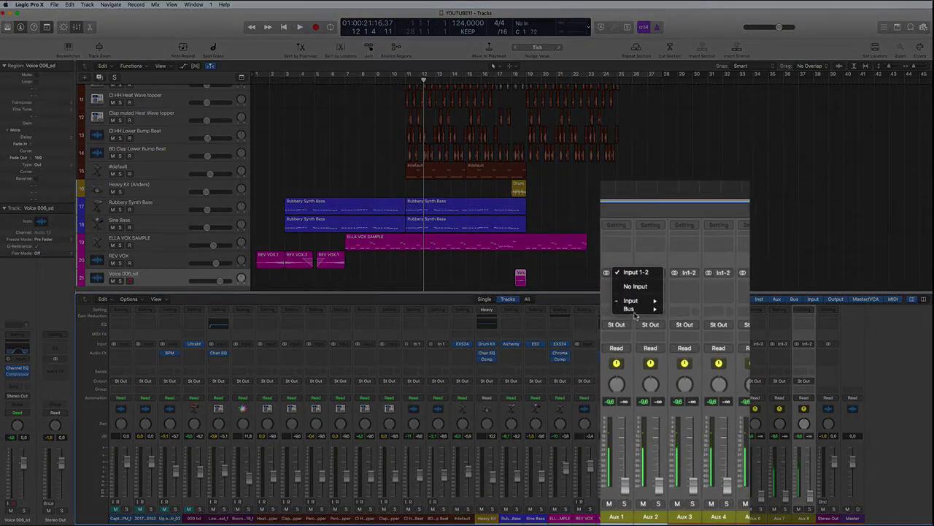
mouse_move(635, 310)
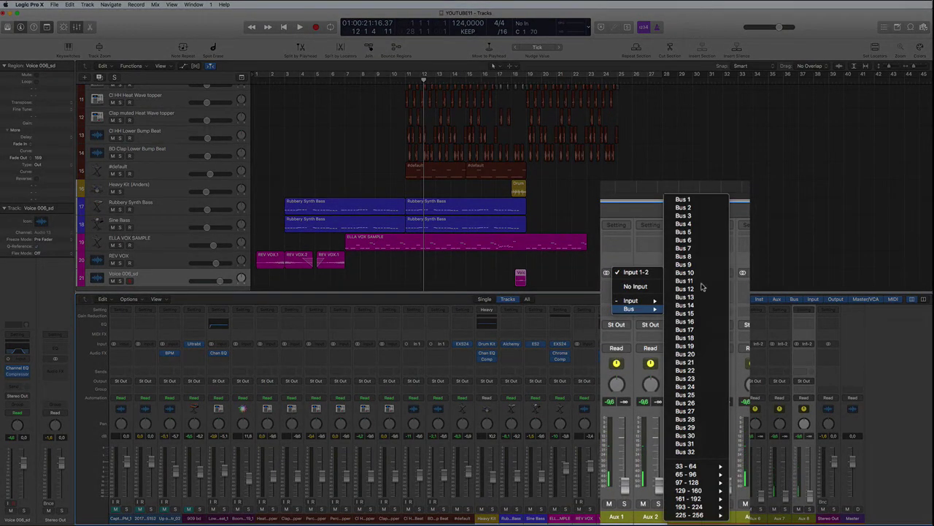
click(683, 201)
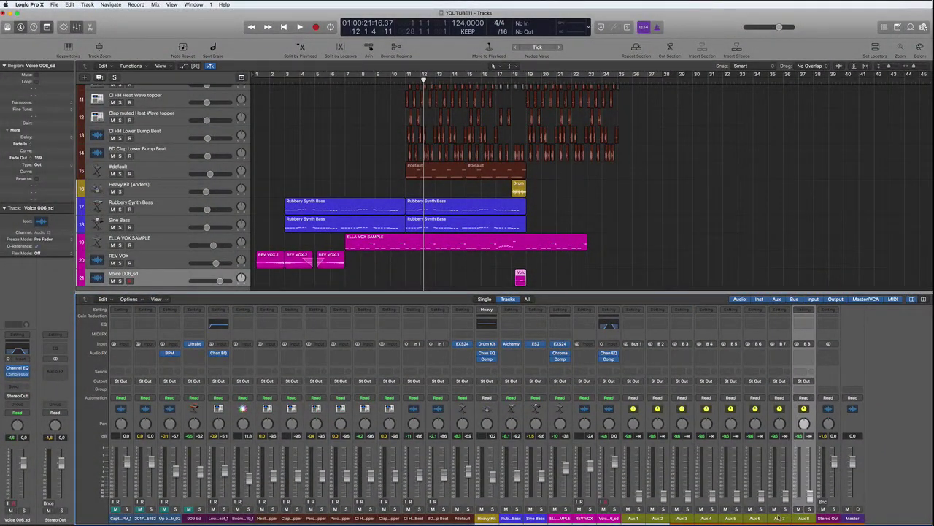
shift+click(633, 517)
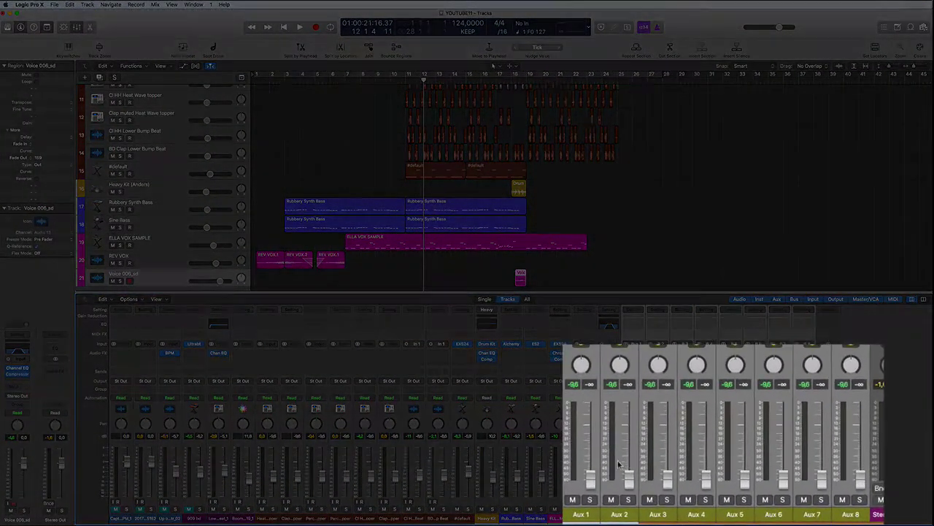
drag(639, 494, 639, 479)
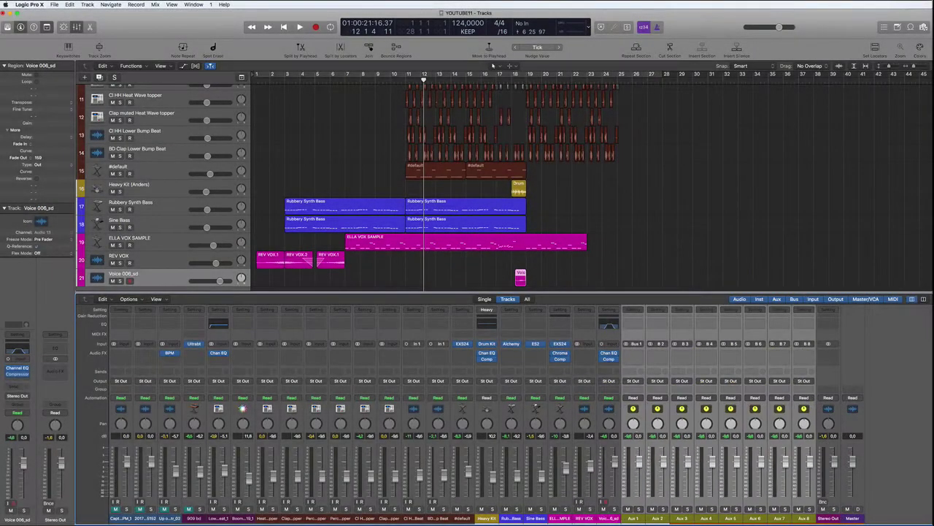
Rename the Aux 1 channel strip to BD and colour it dark magenta.
double_click(633, 518)
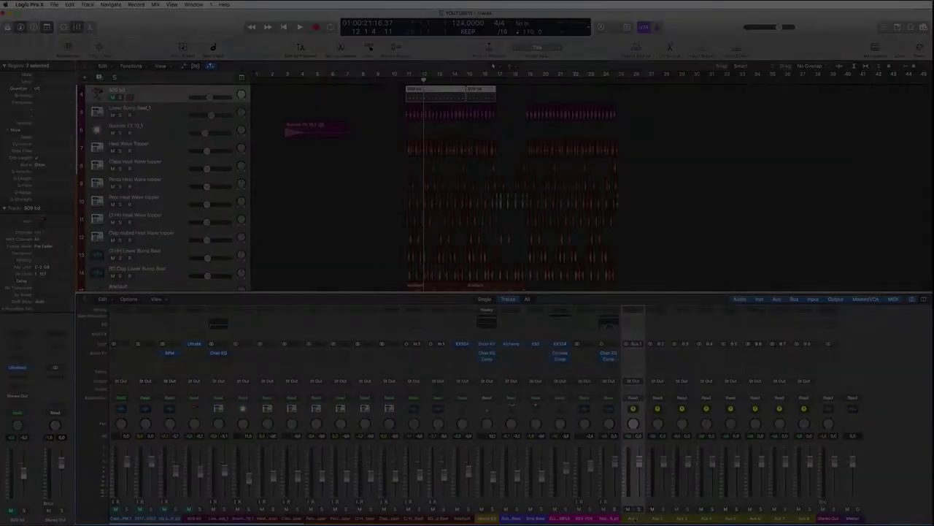
text(BD)
key(Return)
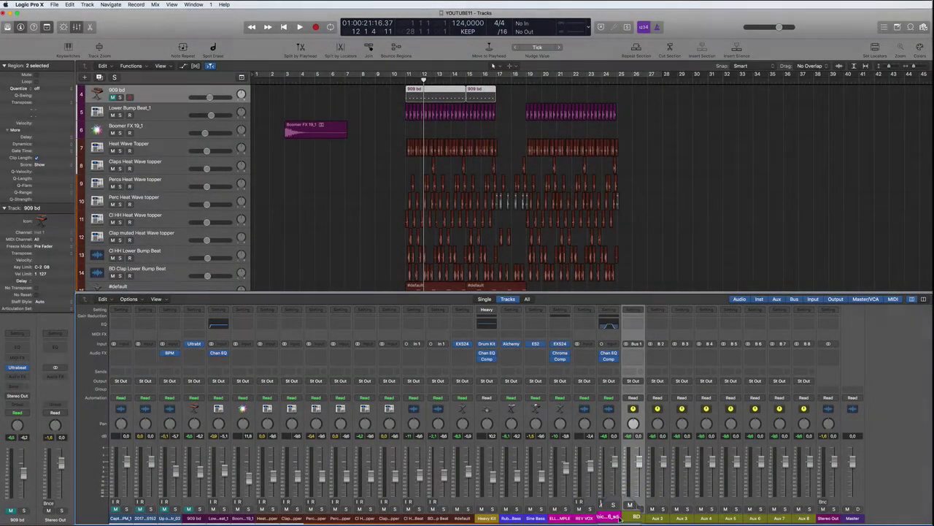
click(920, 47)
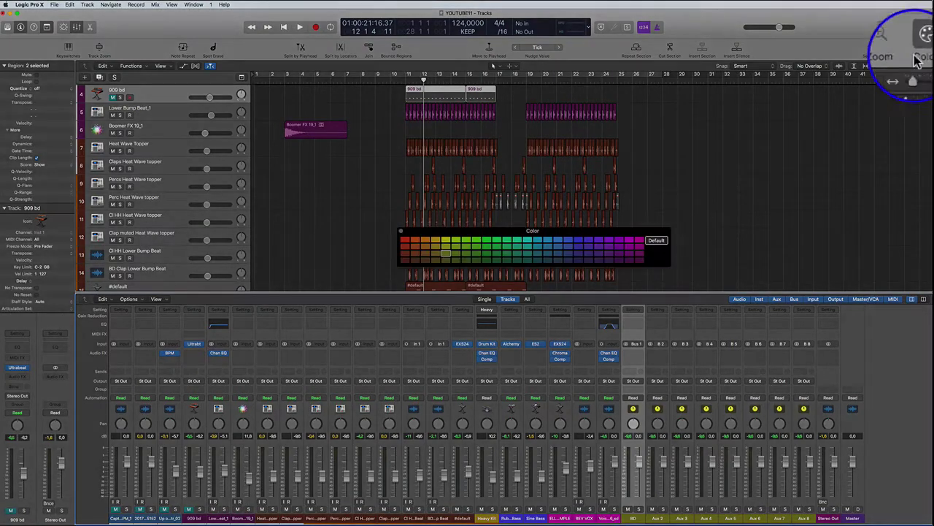
click(640, 261)
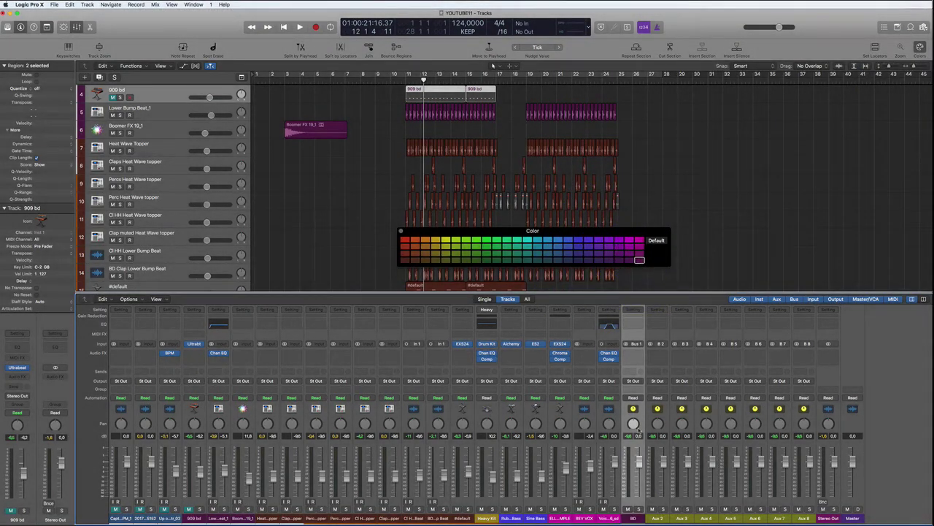
Colour the channel strips Aux 2 dark red, Aux 3 bright blue, Aux 4 bright green and Aux 5 bright yellow.
click(657, 519)
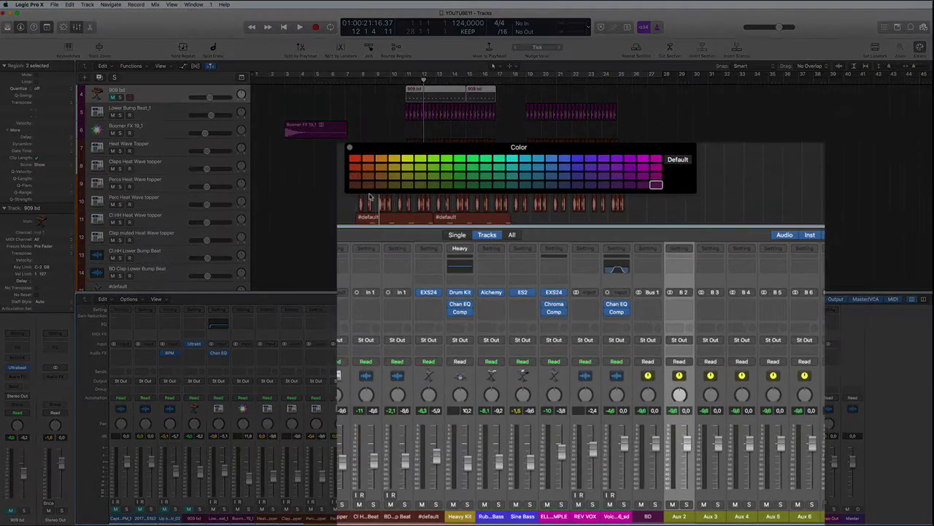
click(405, 259)
click(717, 518)
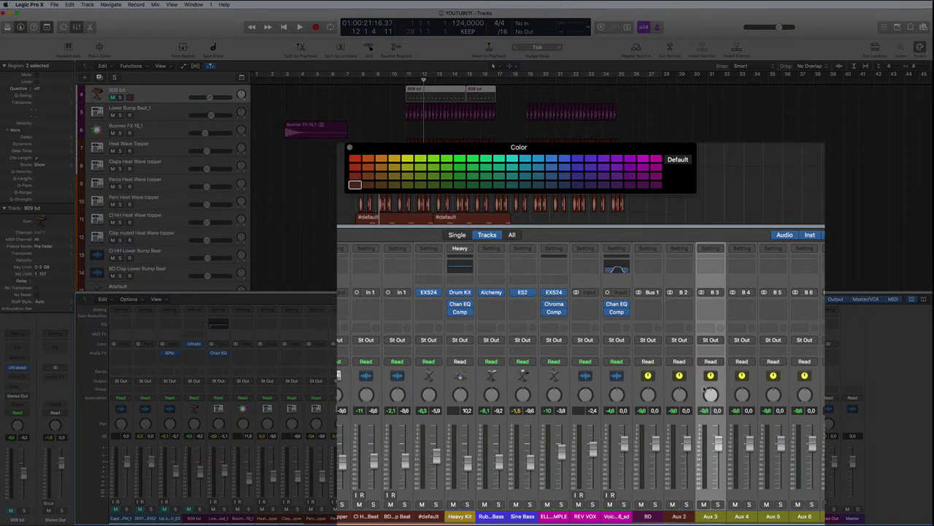
click(576, 160)
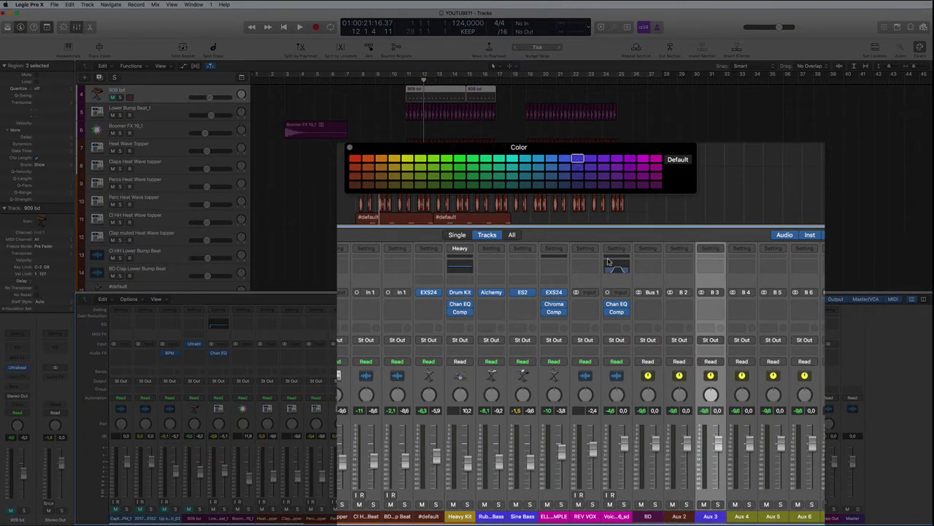
click(741, 516)
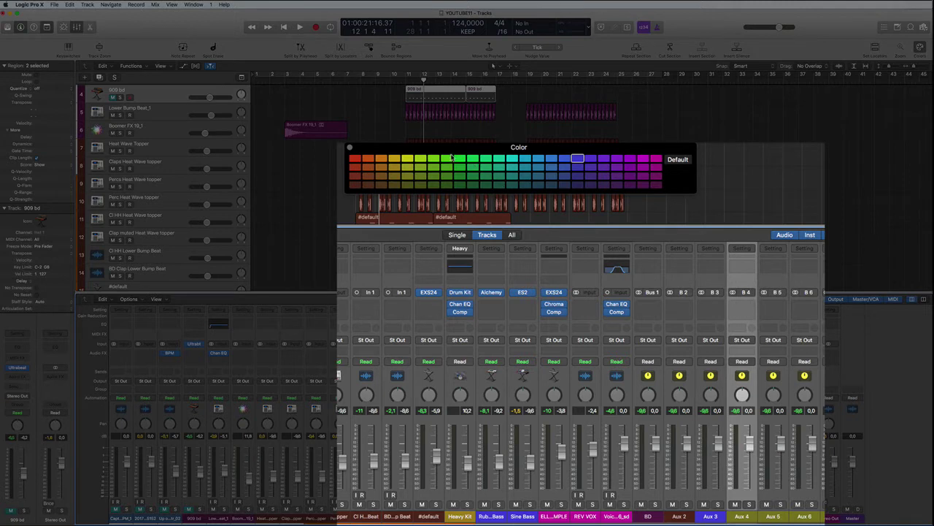
click(448, 159)
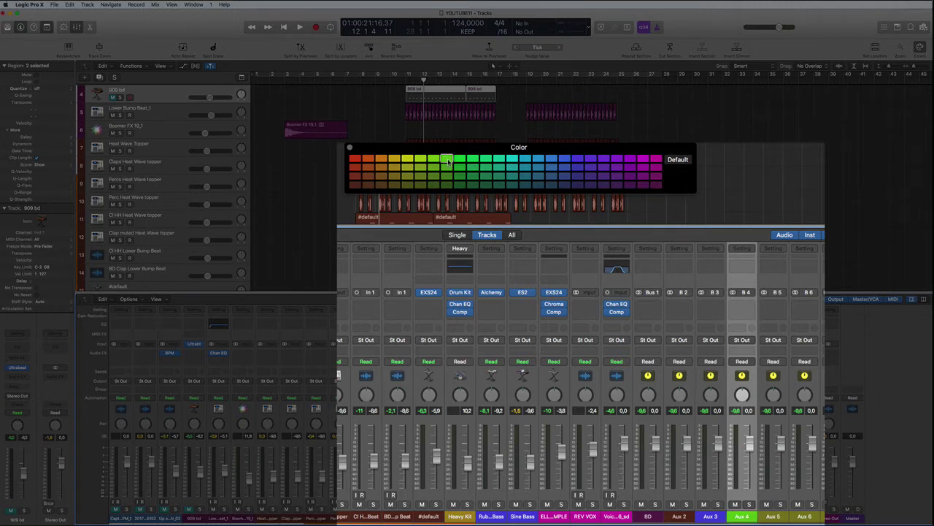
click(766, 515)
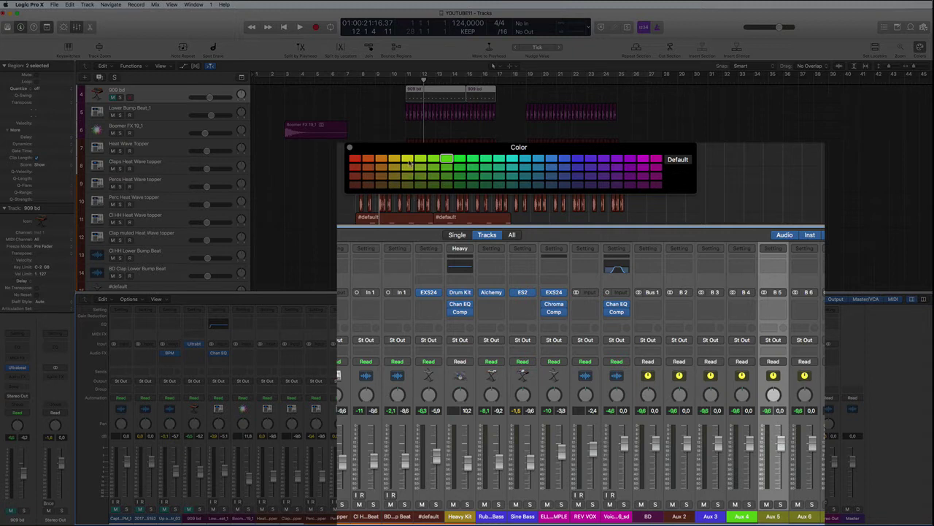
click(408, 159)
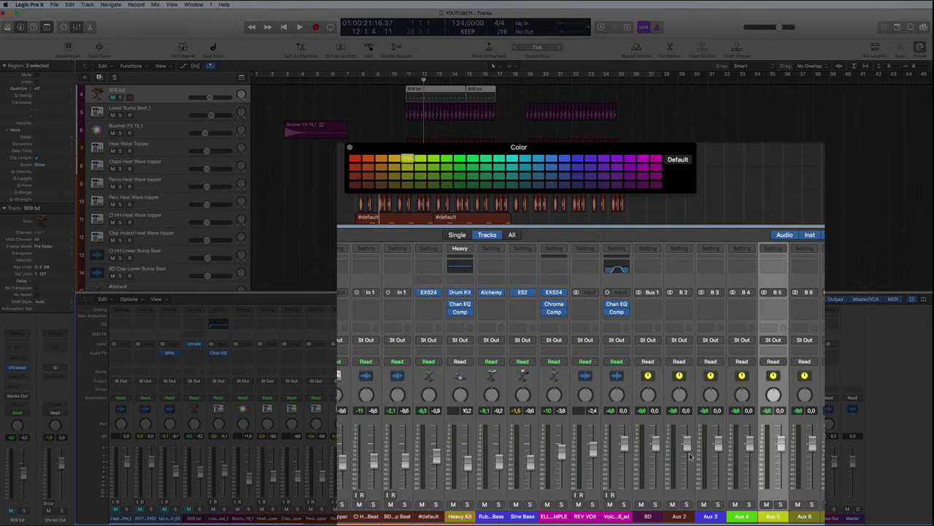
Colour the Aux 6 channel strip bright magenta and the Aux 7 channel strip turquoise.
click(804, 515)
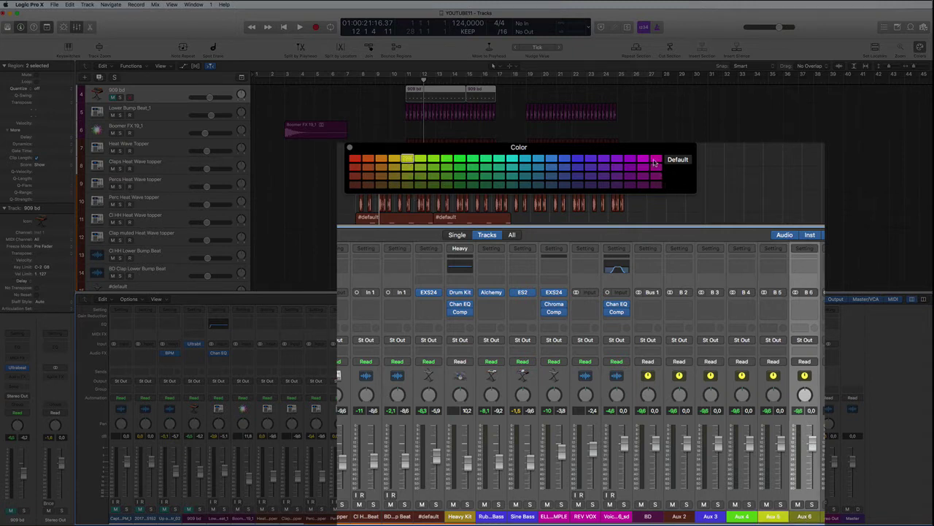
click(655, 160)
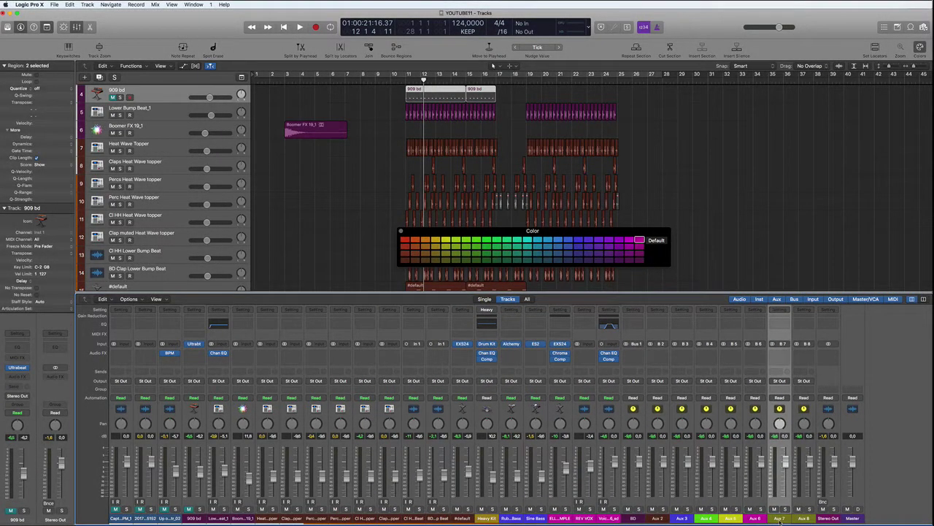
click(527, 241)
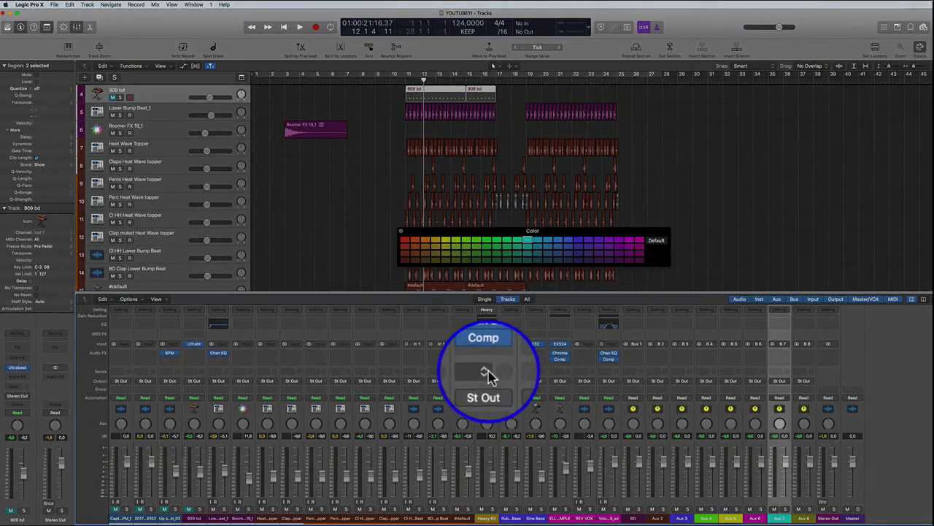
Rename the Aux 2 channel strip to Drums and the Aux 3 channel strip to Bass.
click(734, 515)
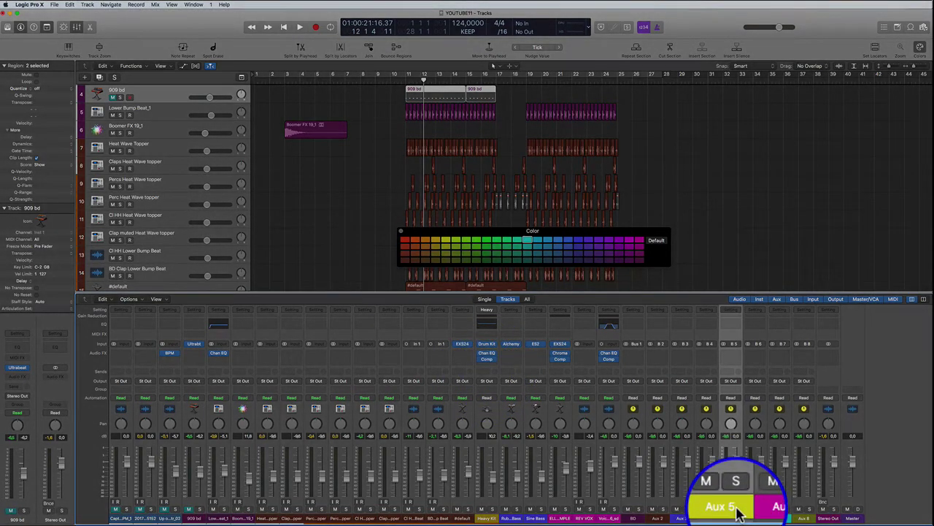
click(706, 515)
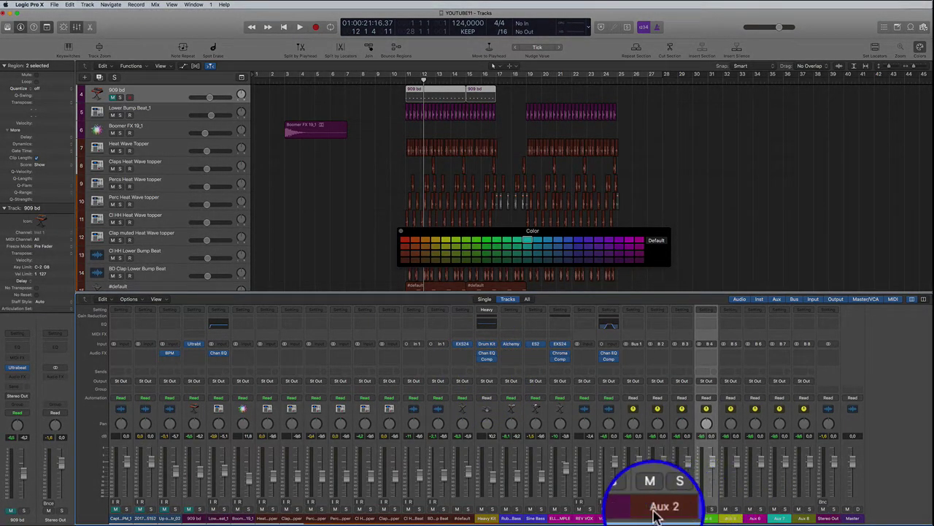
double_click(657, 511)
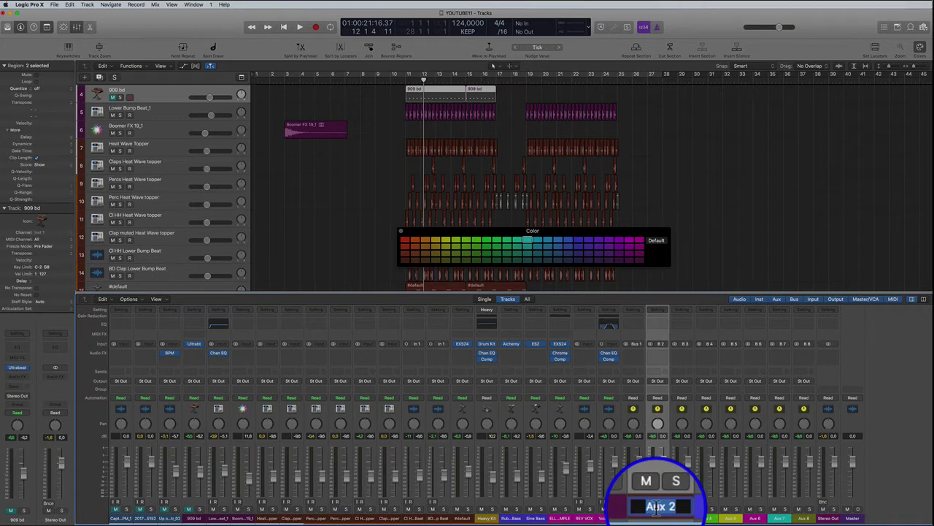
text(Drum)
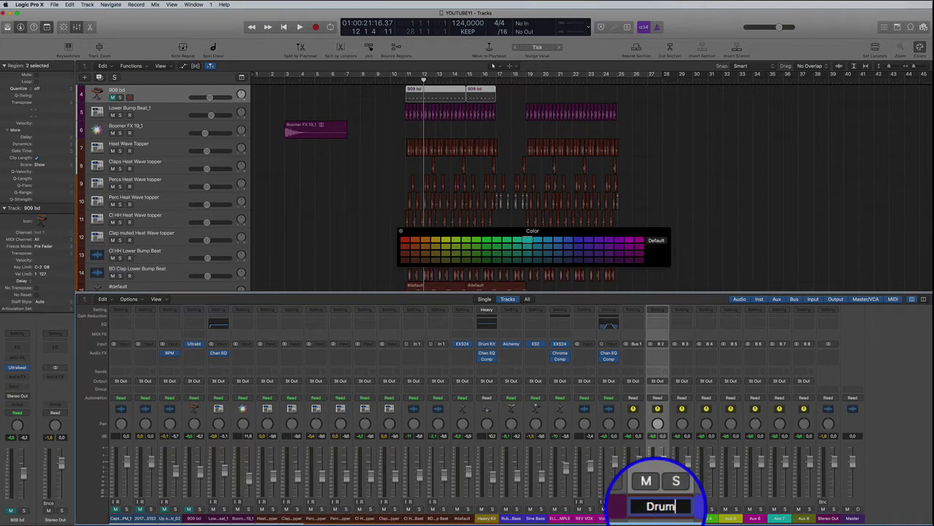
text(s)
key(Return)
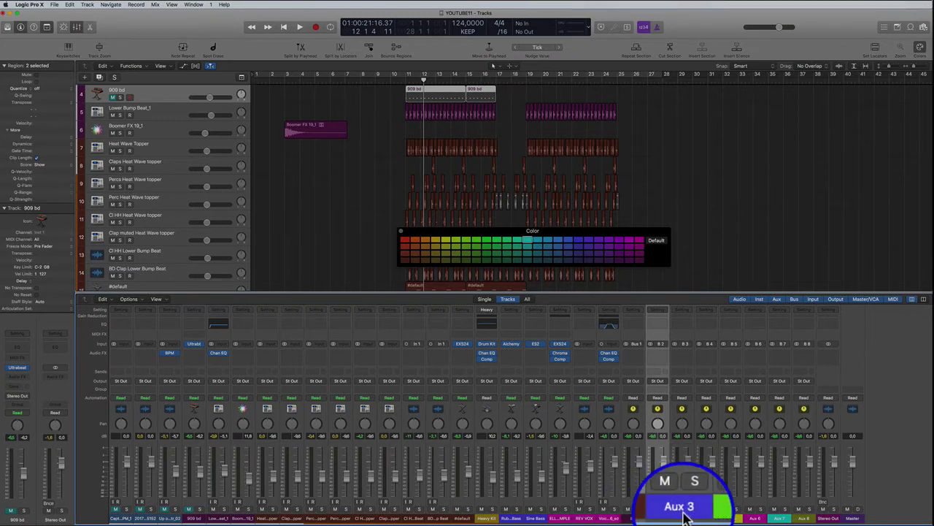
double_click(683, 515)
text(Bass)
key(Return)
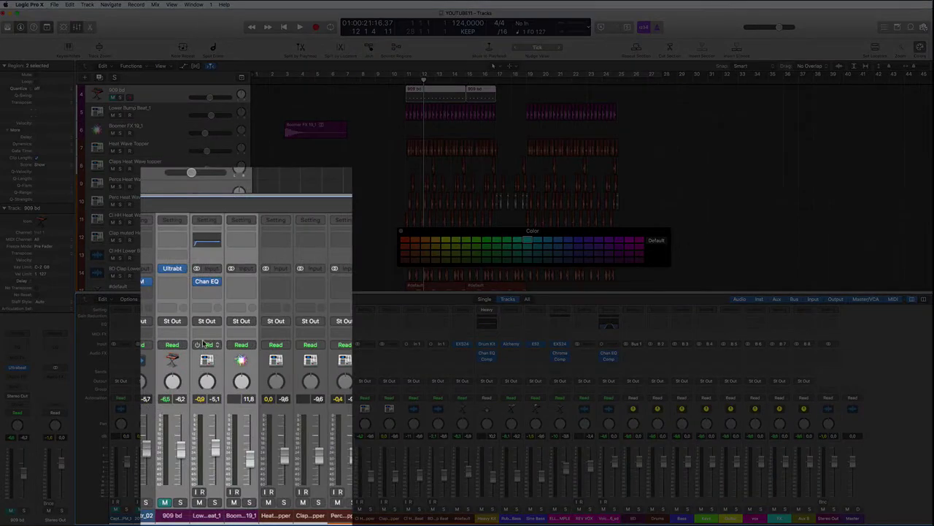
Route the outputs of the 909 bd, Lower Bump Beat_1 and Boomer FX 19_1 channel strips to Bus 1 (BD).
click(176, 323)
mouse_move(191, 357)
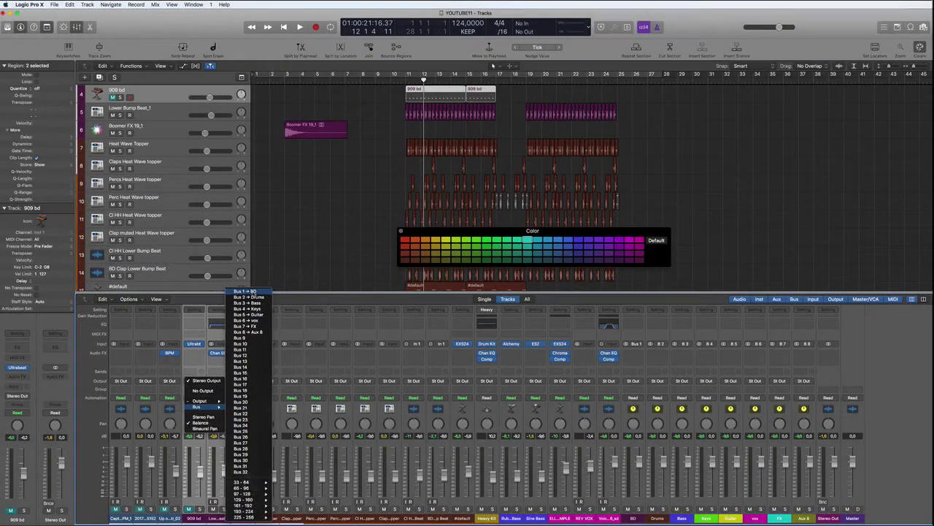
click(244, 232)
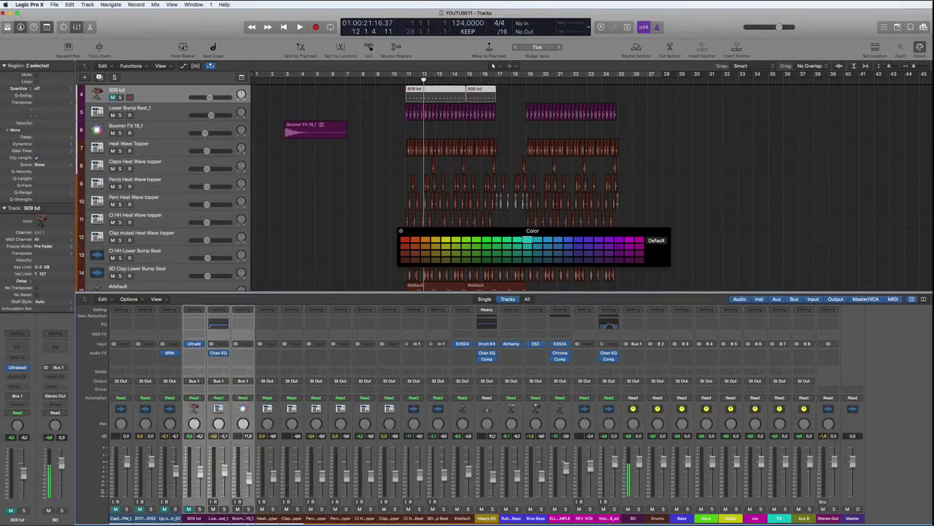
Route the outputs of the channel strips from Heat Wave Topper through #default, plus Heavy Kit, to Bus 2 (Drums).
click(267, 518)
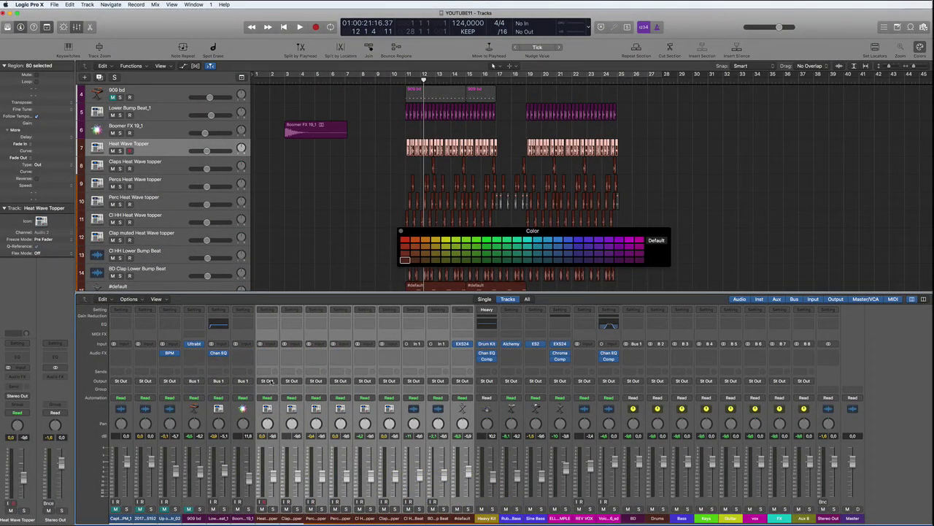
click(269, 380)
mouse_move(268, 404)
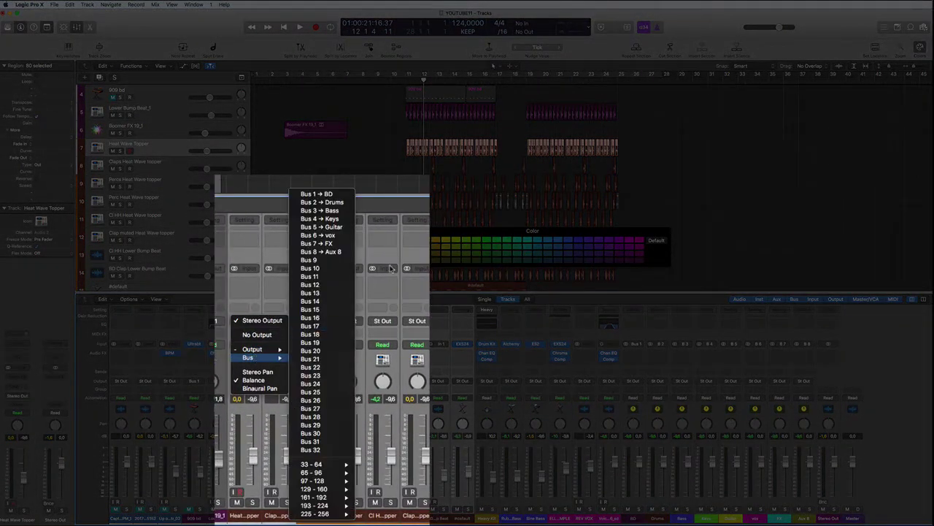
click(333, 203)
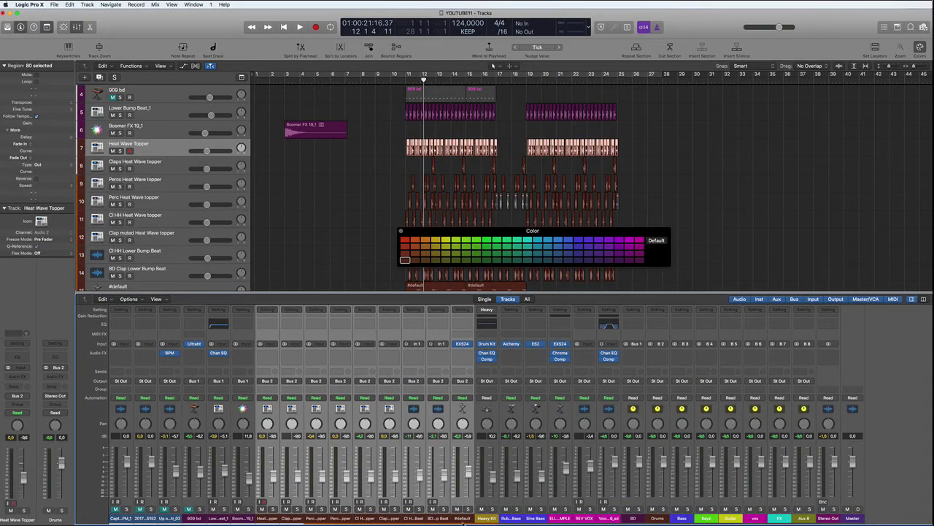
click(487, 519)
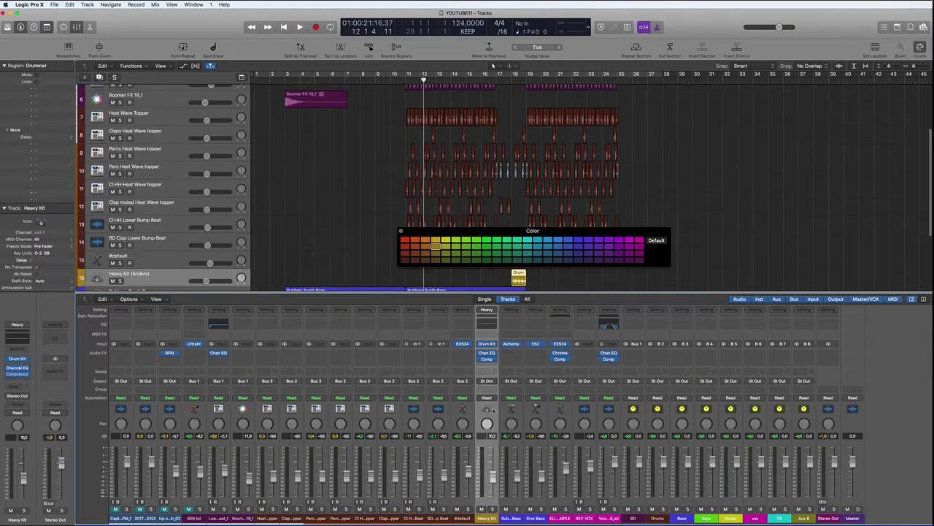
click(486, 380)
mouse_move(496, 407)
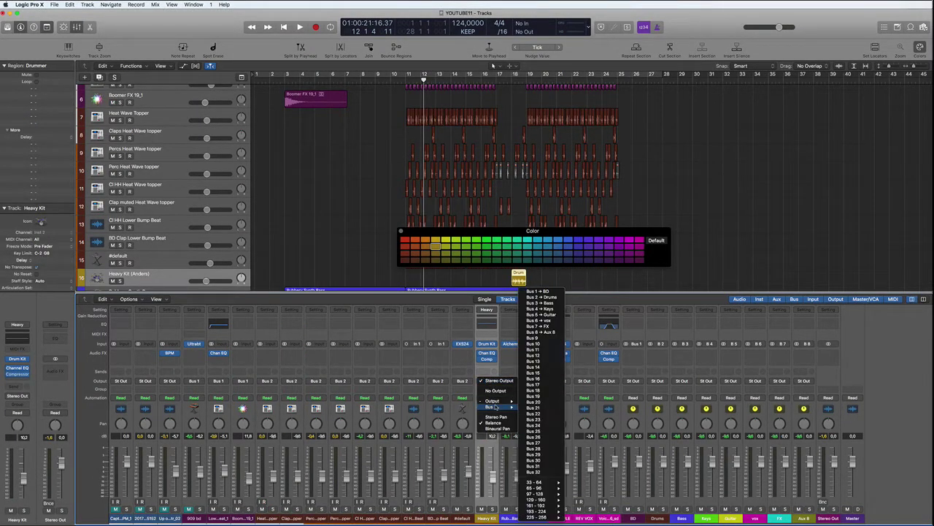
click(552, 297)
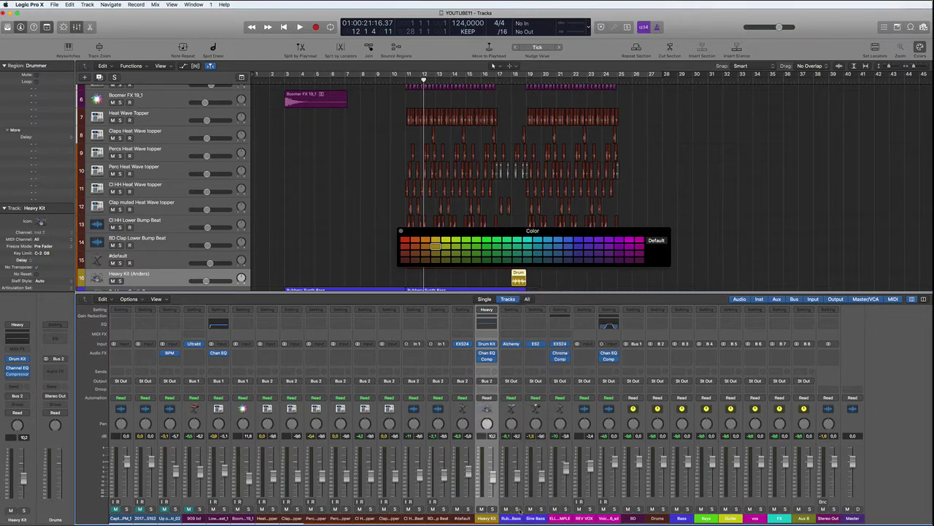
Route the outputs of the Rubbery Synth Bass and Sine Bass channel strips to Bus 3 (Bass).
click(511, 518)
shift+click(534, 518)
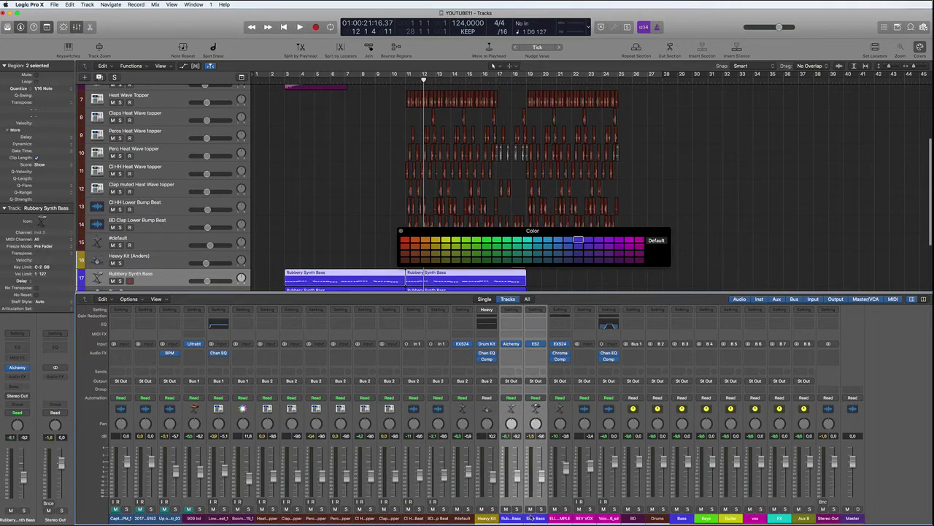
click(511, 380)
mouse_move(513, 406)
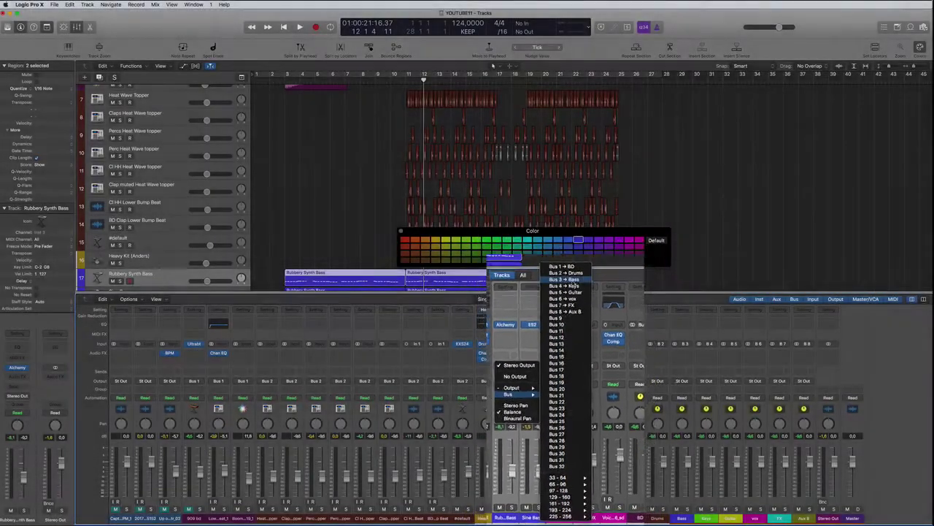
click(573, 209)
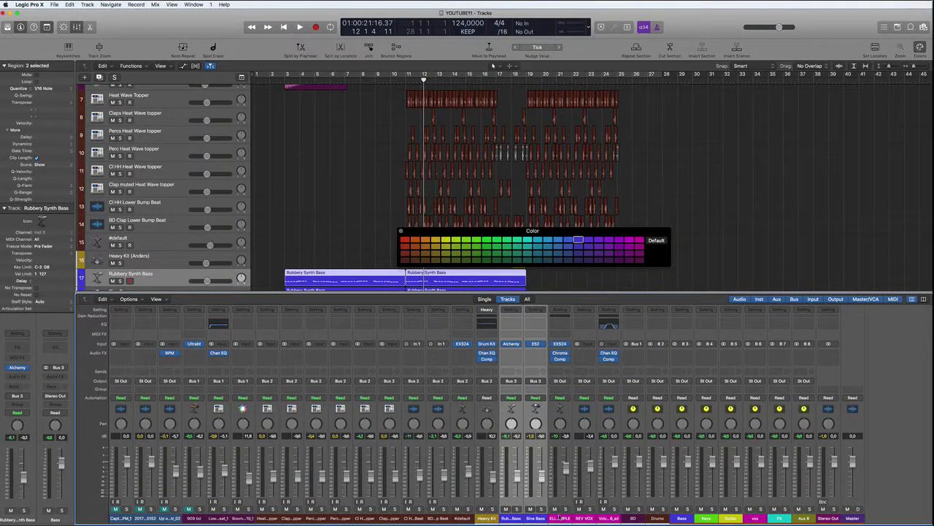
Route the outputs of ELLA VOX SAMPLE, REV VOX and the neighbouring voice channel strip to Bus 6 (vox).
click(560, 518)
shift+click(607, 517)
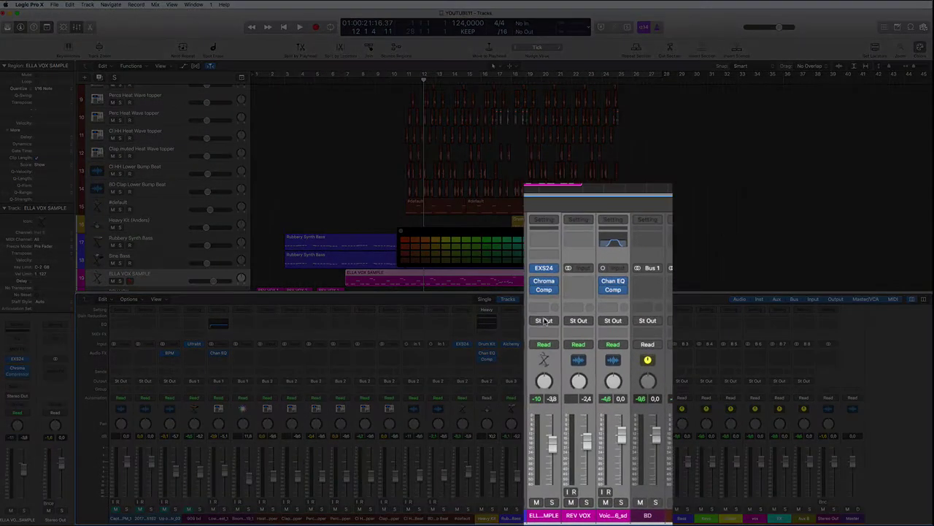
click(560, 380)
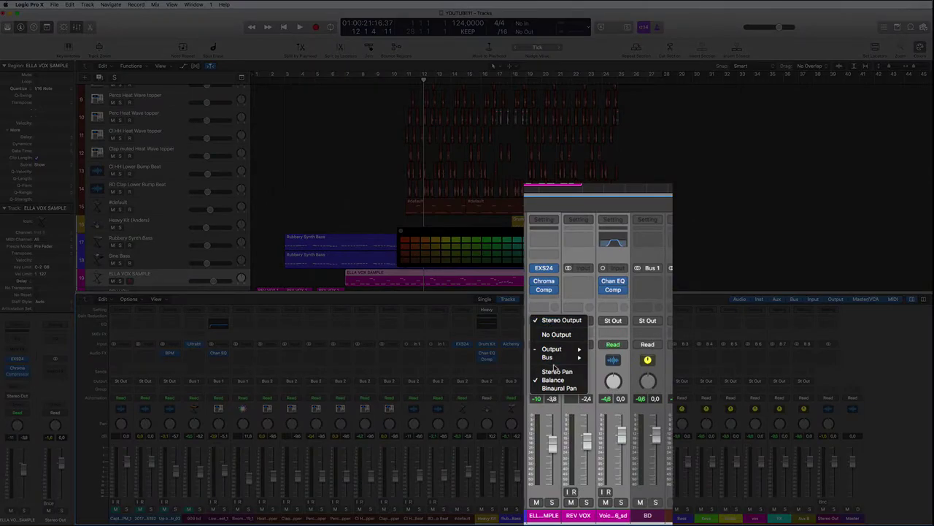
mouse_move(554, 359)
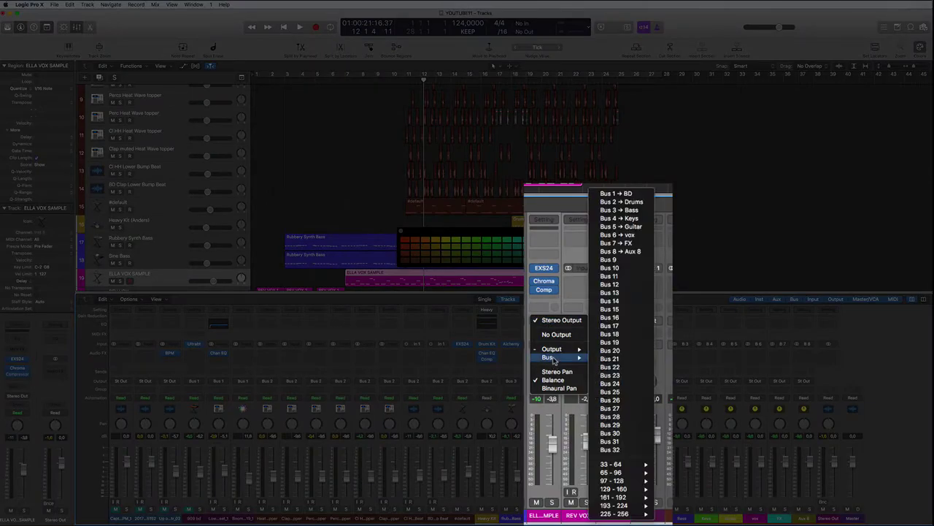
click(634, 236)
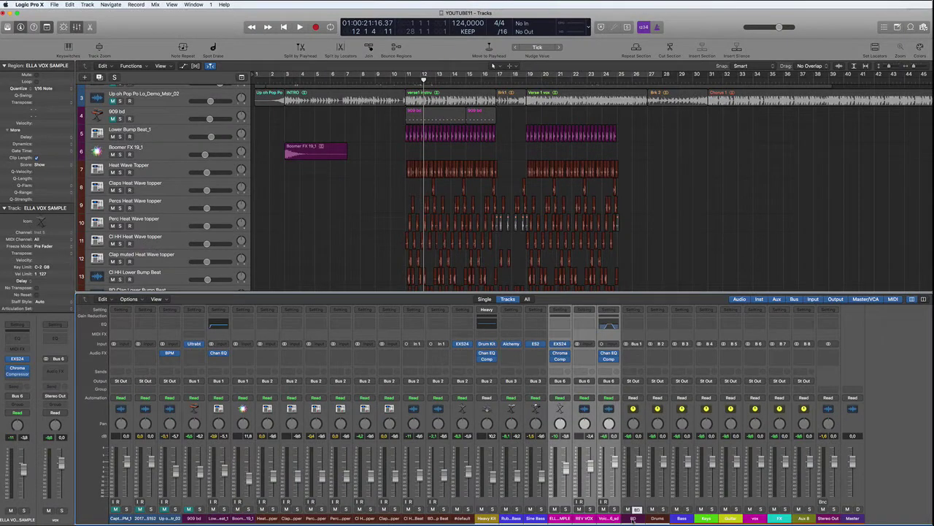
Insert a stereo Limiter on all auxiliary channel strips from BD through FX and close its plug-in window.
click(632, 514)
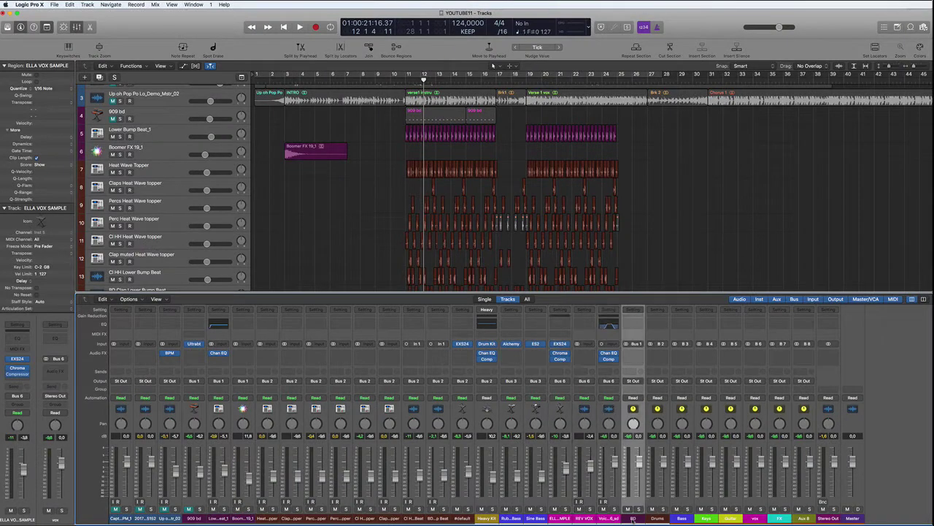
drag(670, 522, 779, 518)
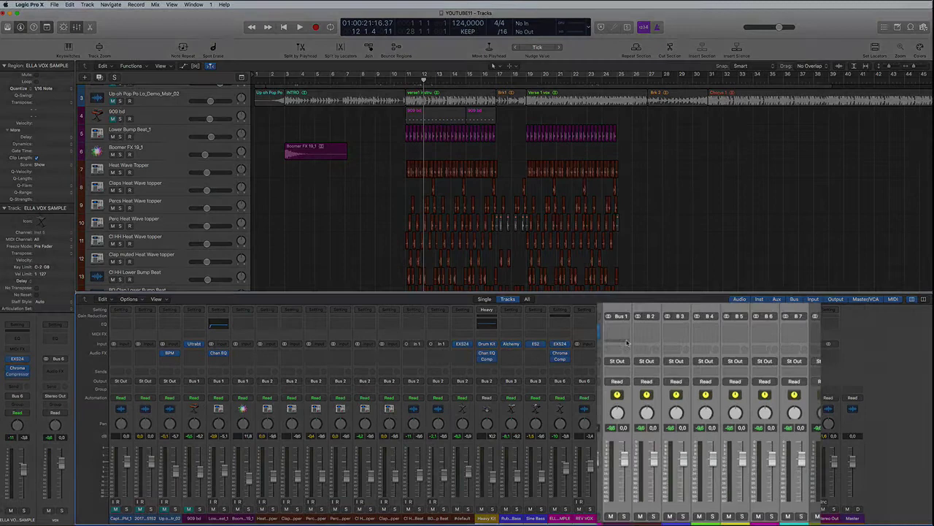
click(640, 360)
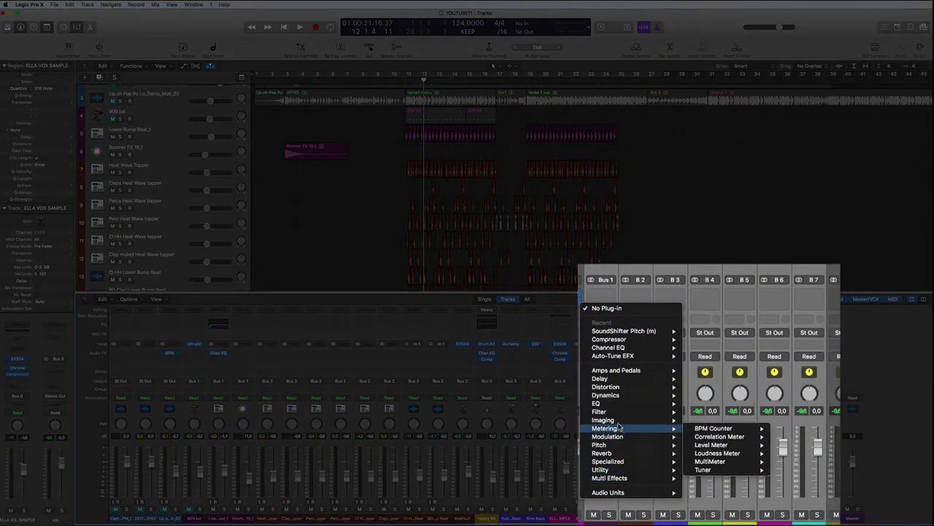
mouse_move(612, 398)
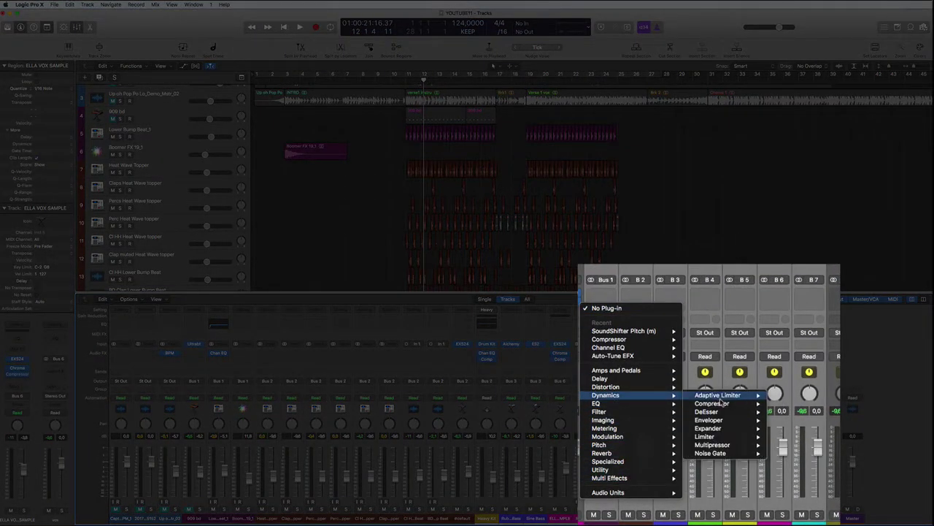
mouse_move(728, 400)
mouse_move(722, 437)
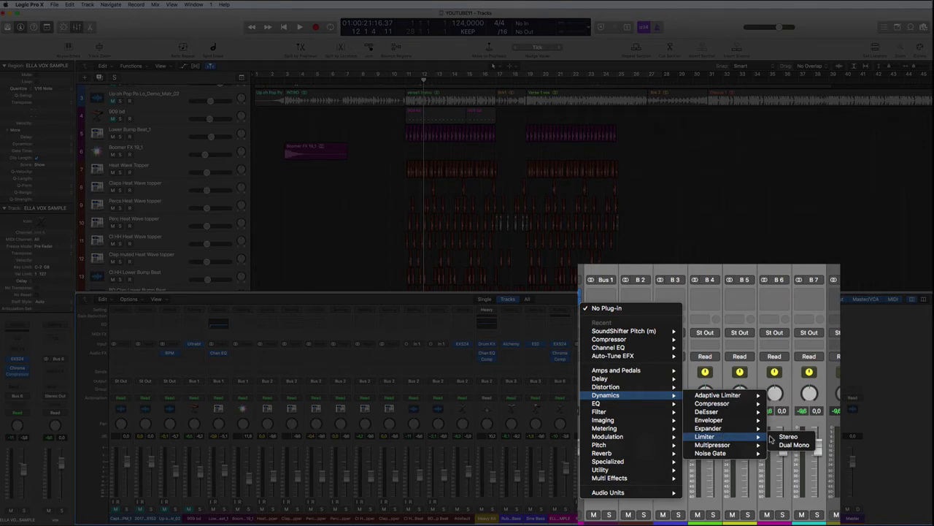
click(787, 437)
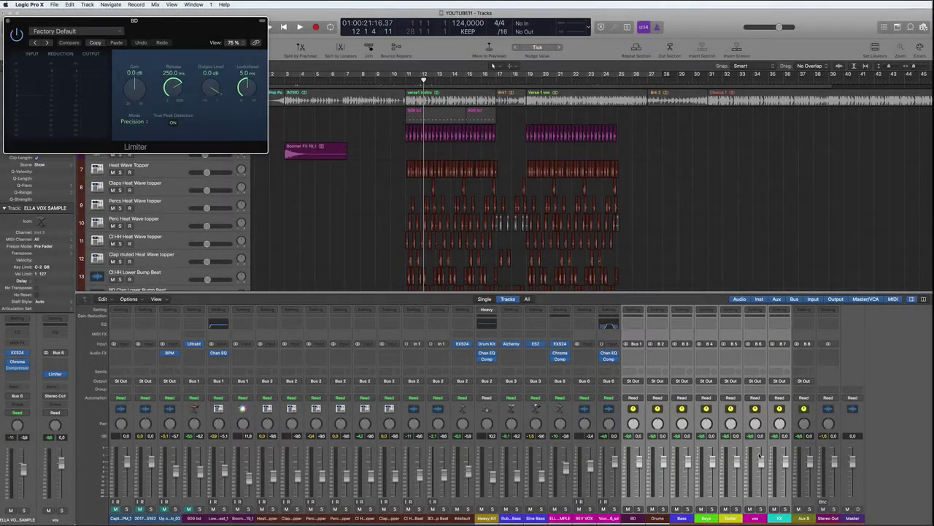
drag(174, 23, 754, 162)
click(589, 159)
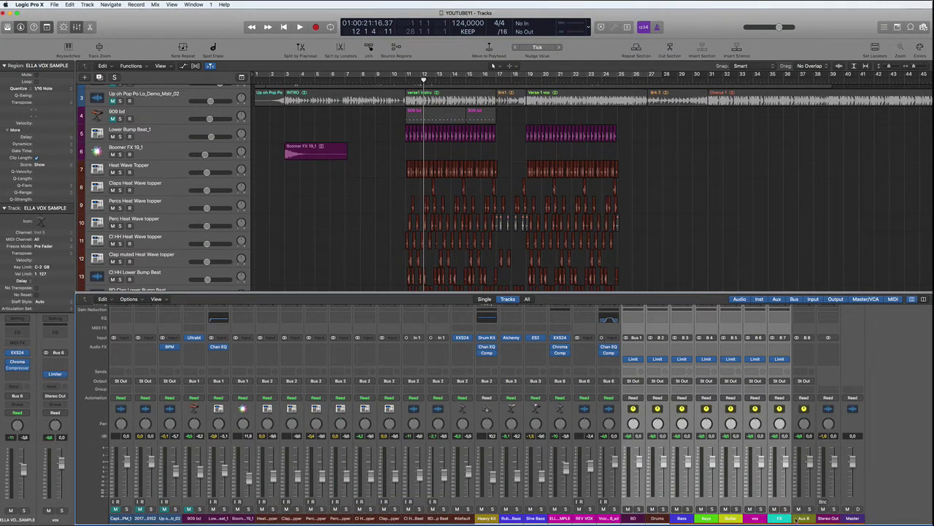
Mute the auxiliary channel strips from Drums through FX and play the cycled section from bar 11 to hear the BD bus.
click(778, 517)
click(633, 517)
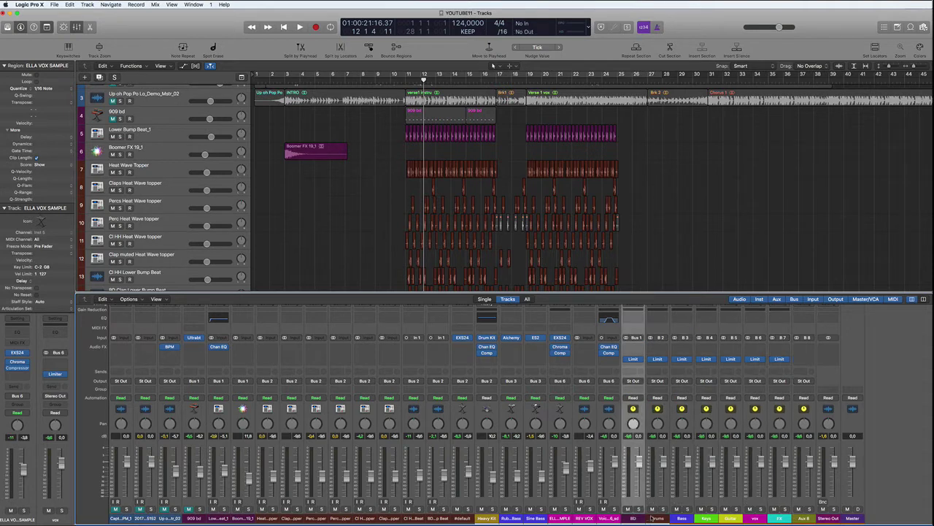
drag(655, 517, 781, 520)
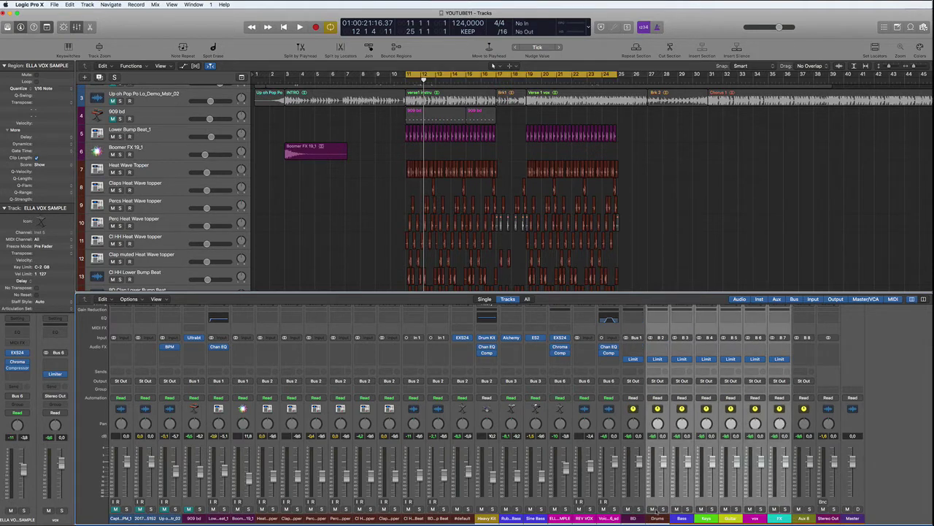
key(space)
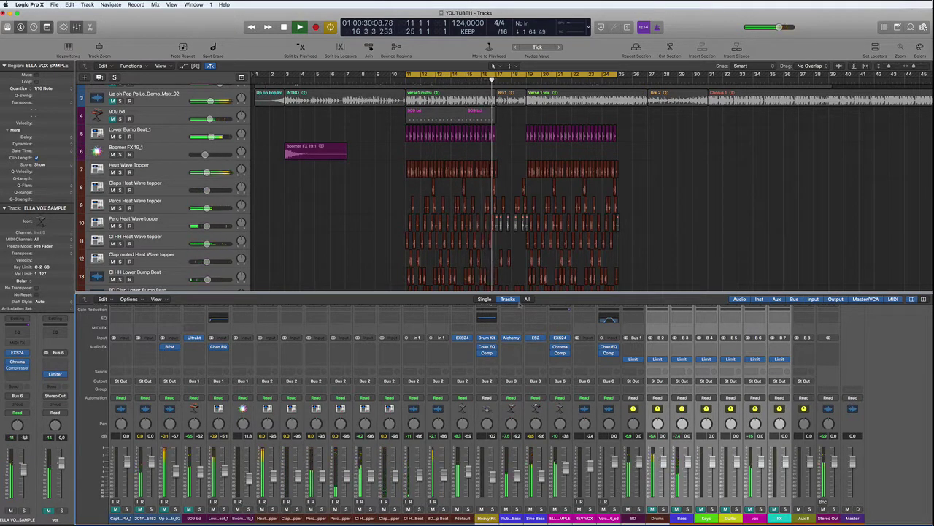
key(space)
key(space)
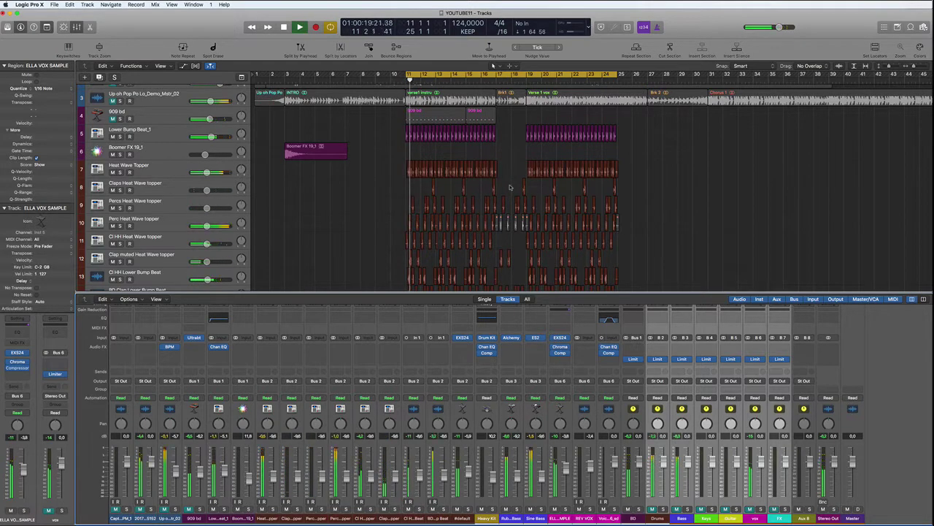
Add a new track with the same channel settings below Lower Bump Beat_1 and briefly play from bar 11.
click(180, 133)
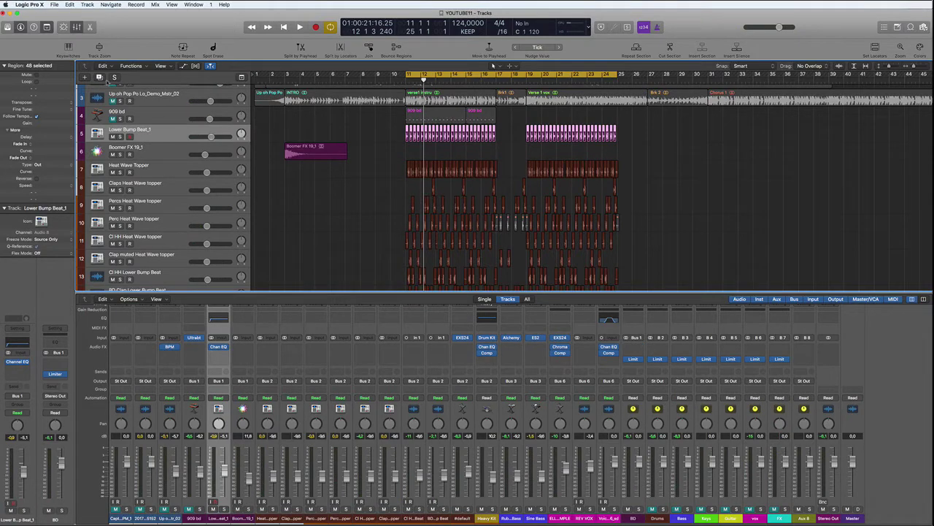
click(99, 77)
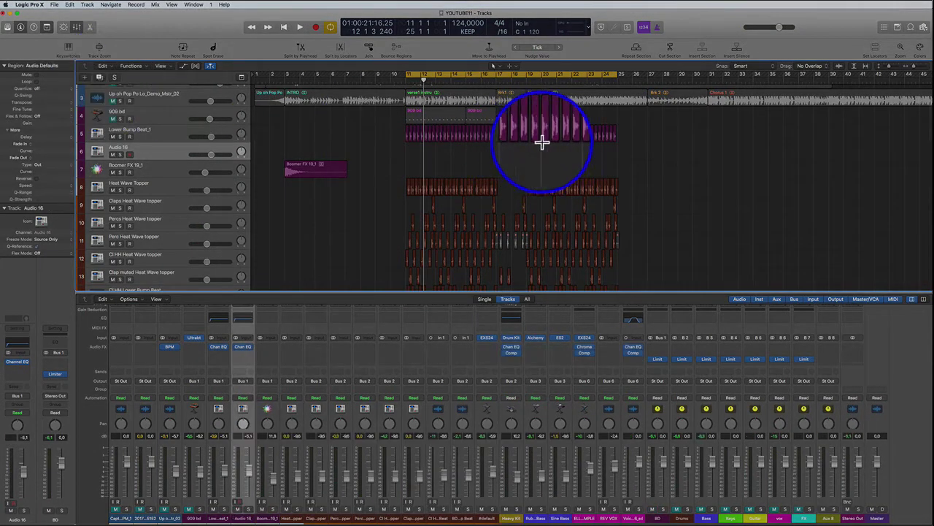
scroll(438, 149, up, 5)
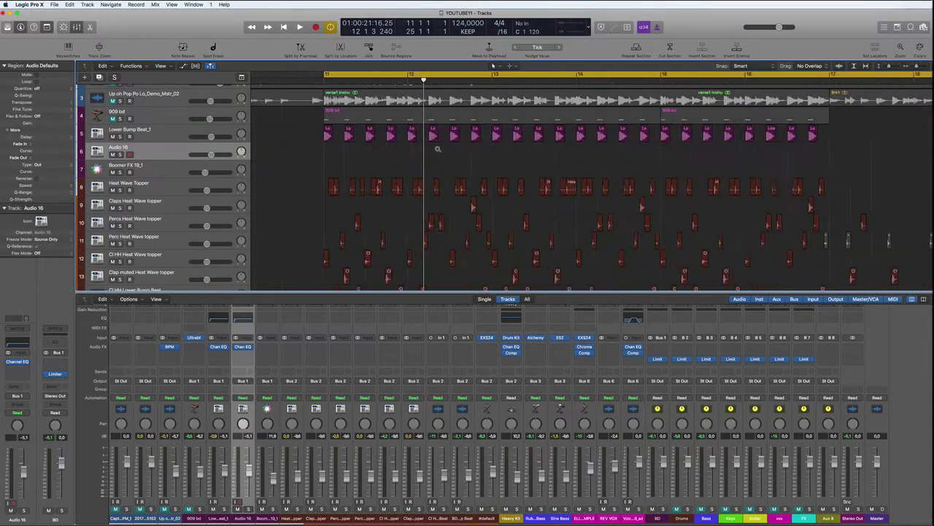
scroll(438, 148, up, 2)
scroll(437, 151, left, 4)
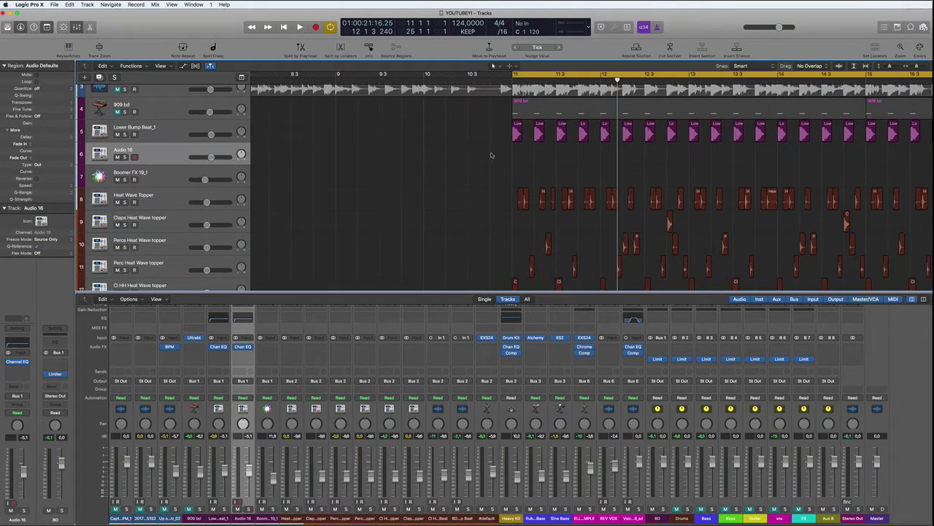
key(space)
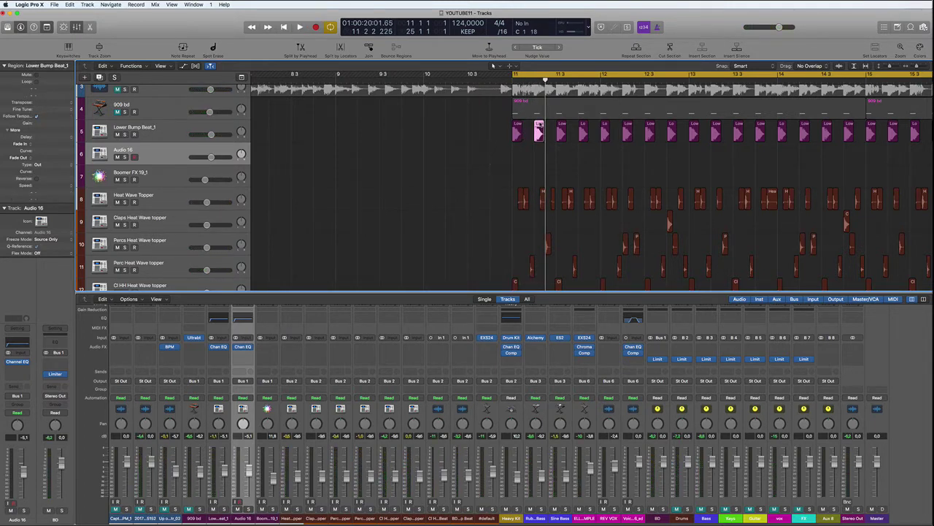
Move every second Lower Bump Beat_1 region in bars 11 to 16 down to the Audio 16 track and play the result.
drag(540, 124, 584, 152)
scroll(505, 135, right, 3)
scroll(505, 135, right, 2)
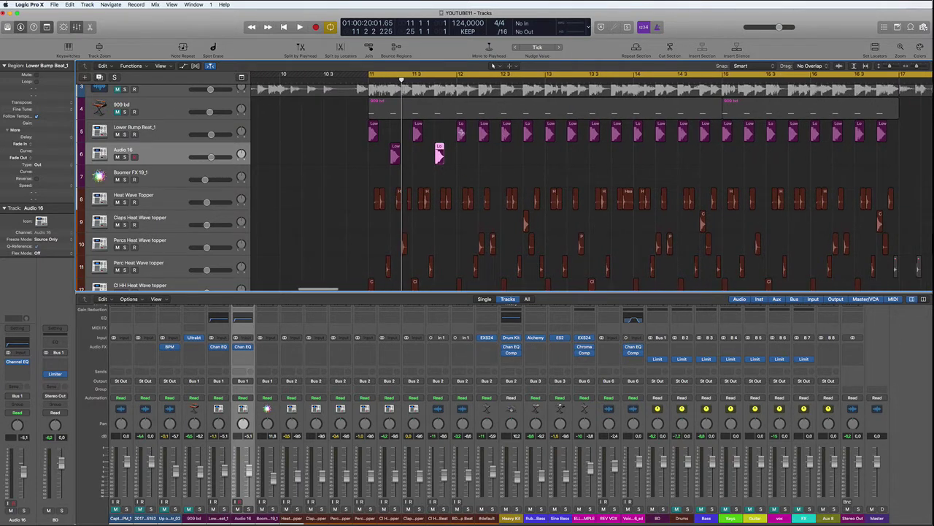
key(ctrl+shift+f)
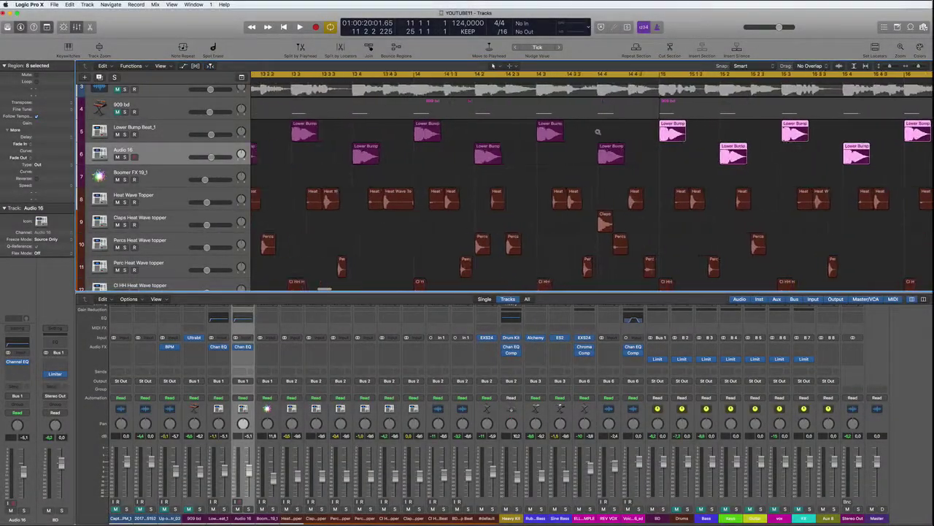
scroll(598, 132, left, 8)
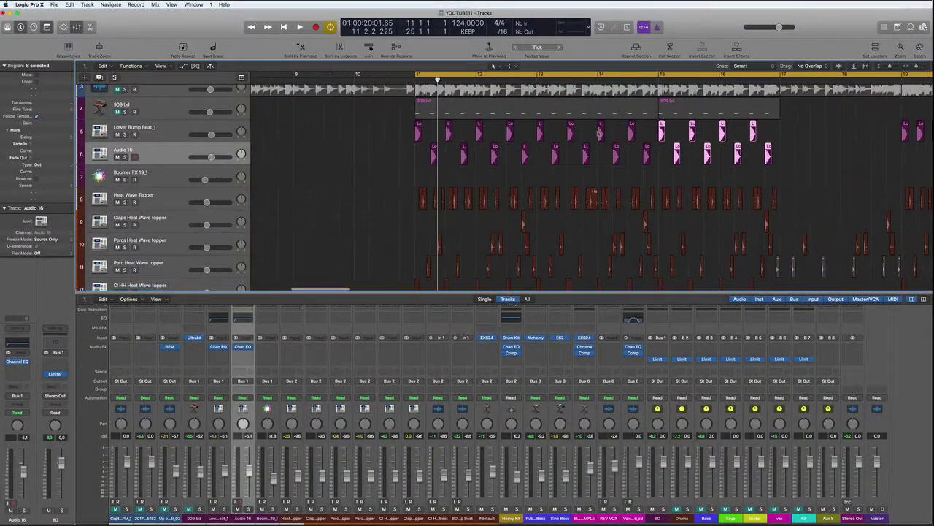
key(space)
key(space)
Raise the low-cut frequency in the Audio 16 track's Channel EQ to 225 Hz, check it during playback and close the plug-in window.
click(175, 153)
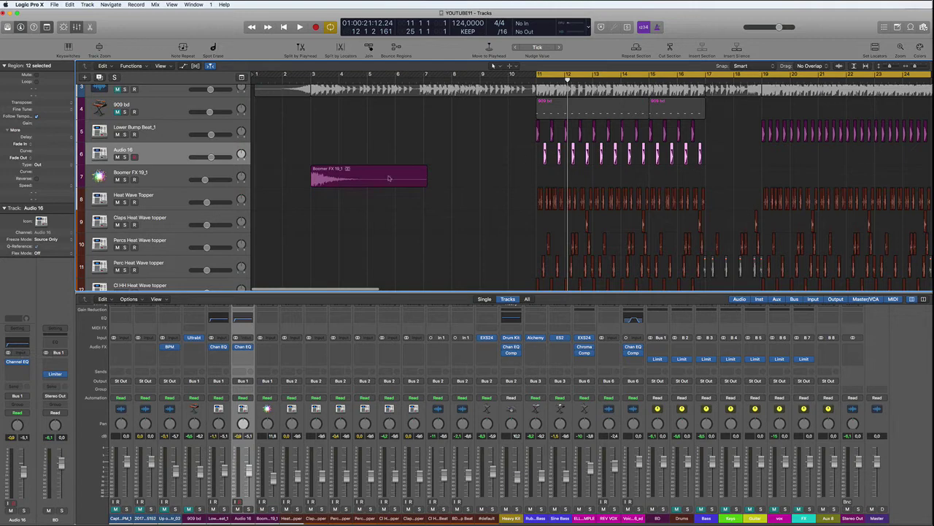
click(18, 343)
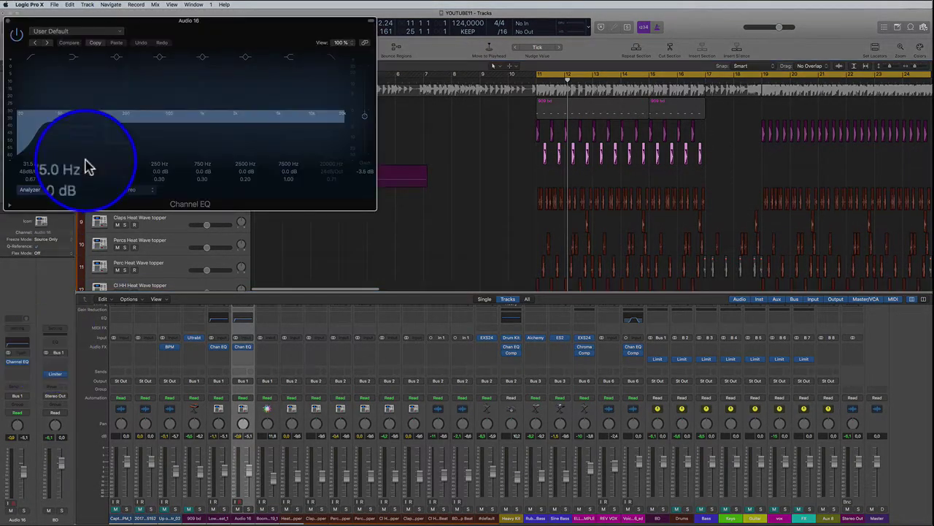
click(46, 125)
drag(46, 125, 133, 122)
key(space)
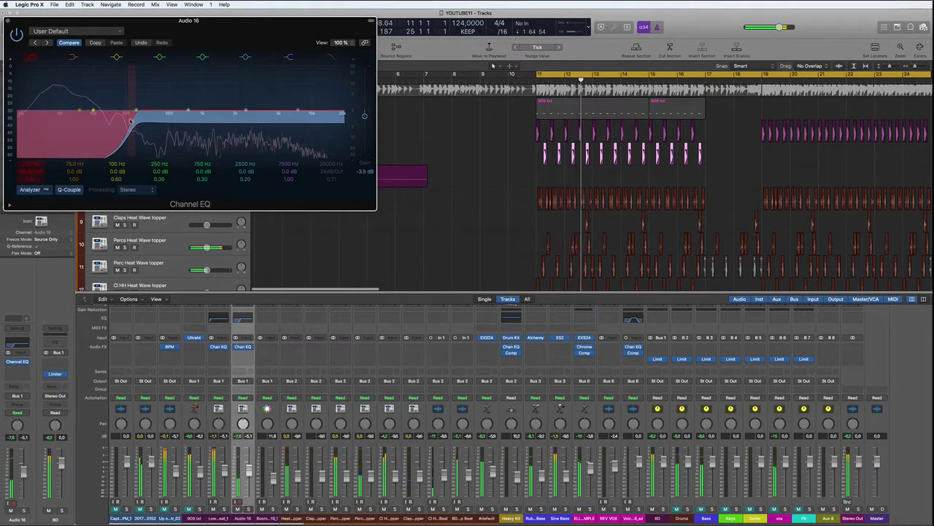
click(141, 42)
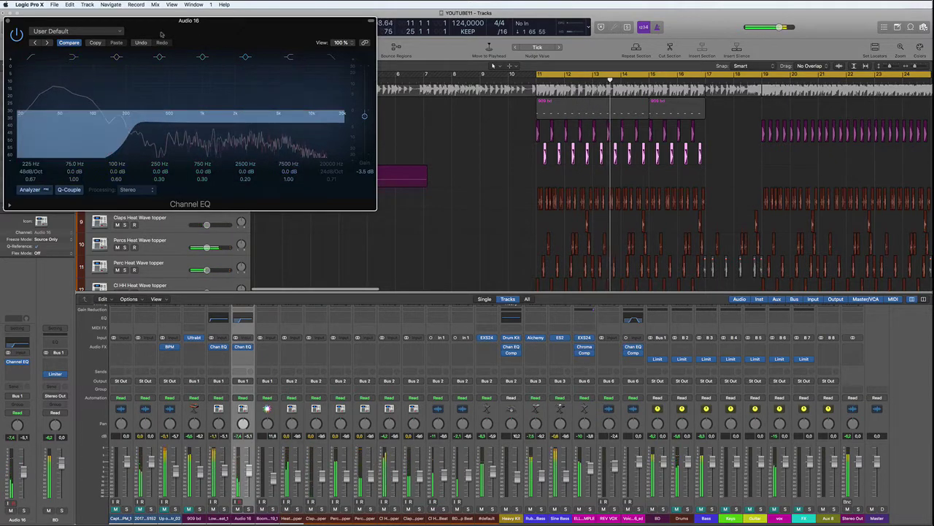
click(8, 21)
key(space)
Route the Boomer FX 19_1 output to Bus 2 and compare playback of cycled bars 19 to 22 with bars 15 to 17.
click(595, 128)
drag(595, 130, 544, 126)
key(space)
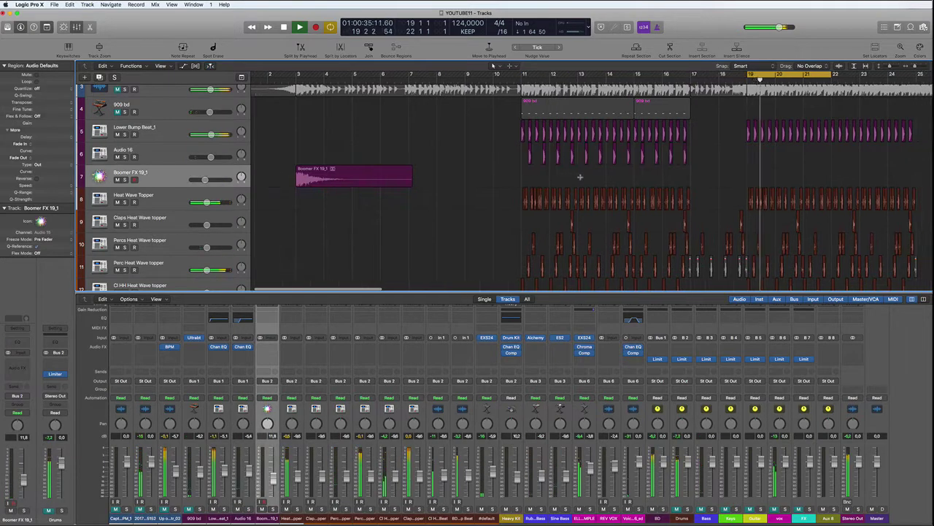
scroll(580, 178, right, 3)
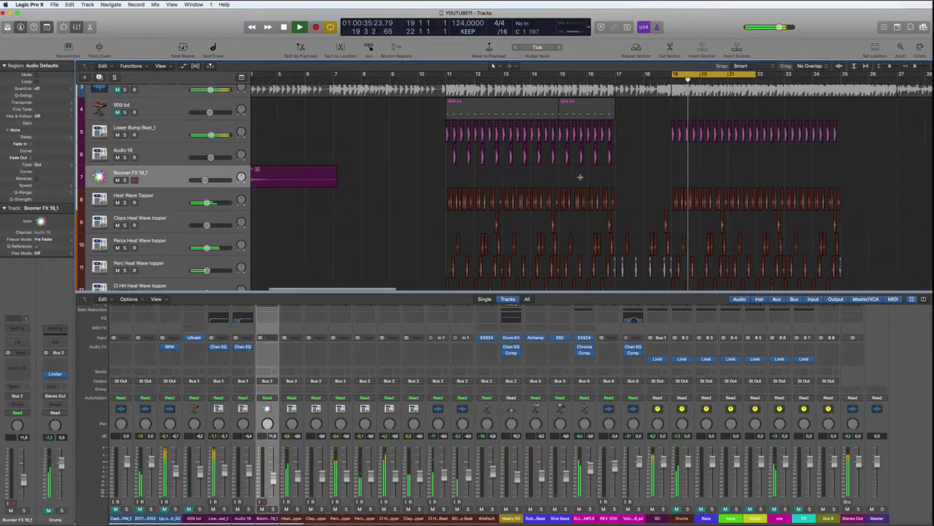
drag(559, 73, 615, 73)
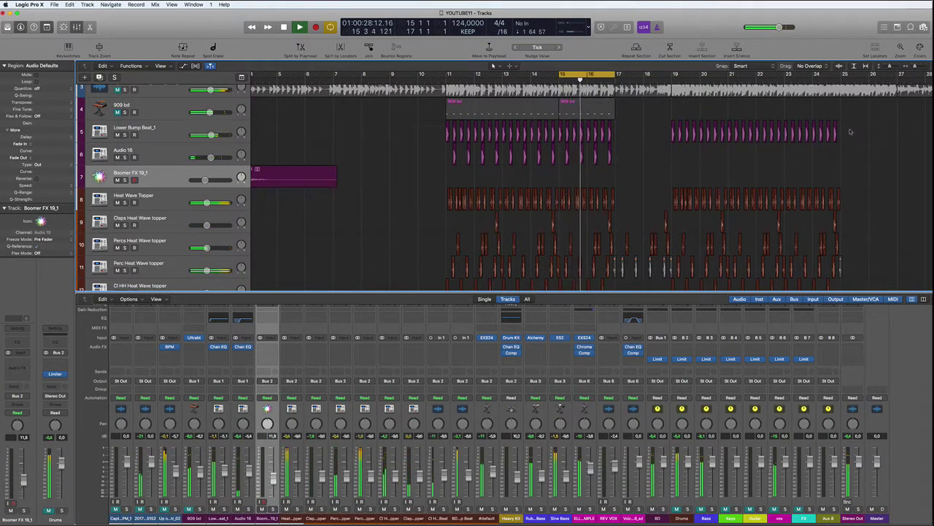
Replace the Lower Bump Beat_1 regions from bar 19 with a copy of the bar 11 to 16 regions of Lower Bump Beat_1 and Audio 16.
drag(849, 131, 666, 139)
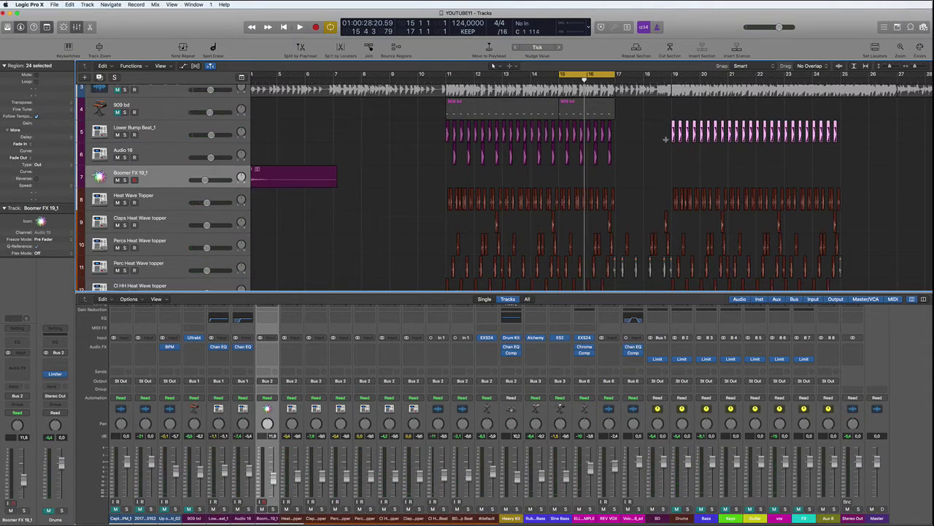
key(Delete)
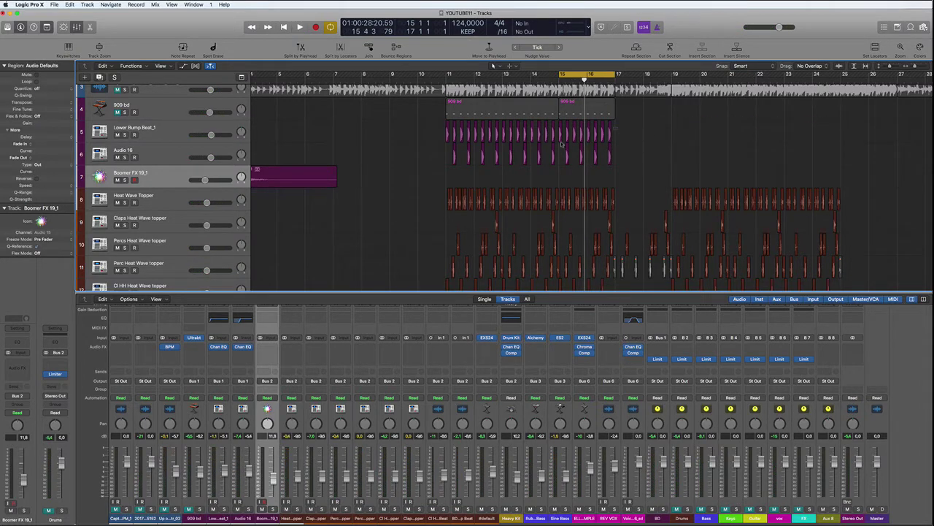
drag(617, 127, 431, 163)
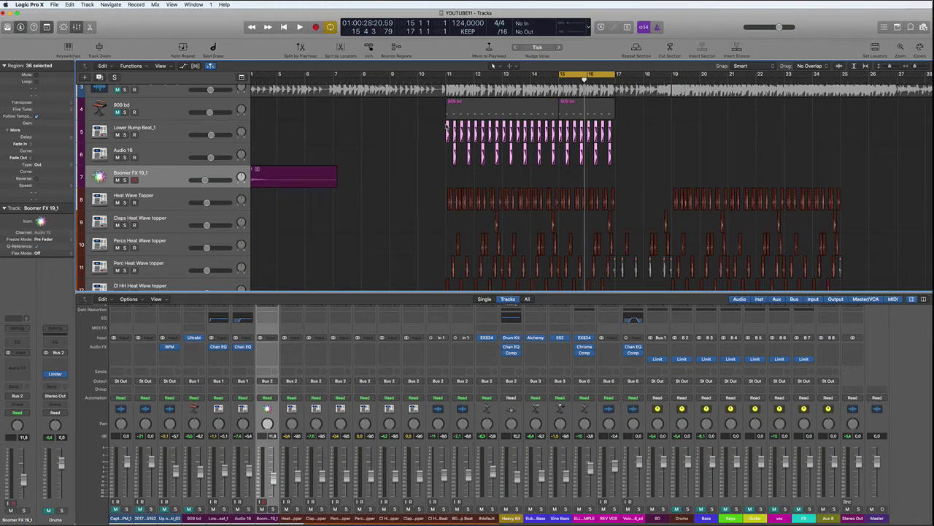
drag(455, 127, 671, 128)
key(super+Left)
key(super+Up)
click(754, 155)
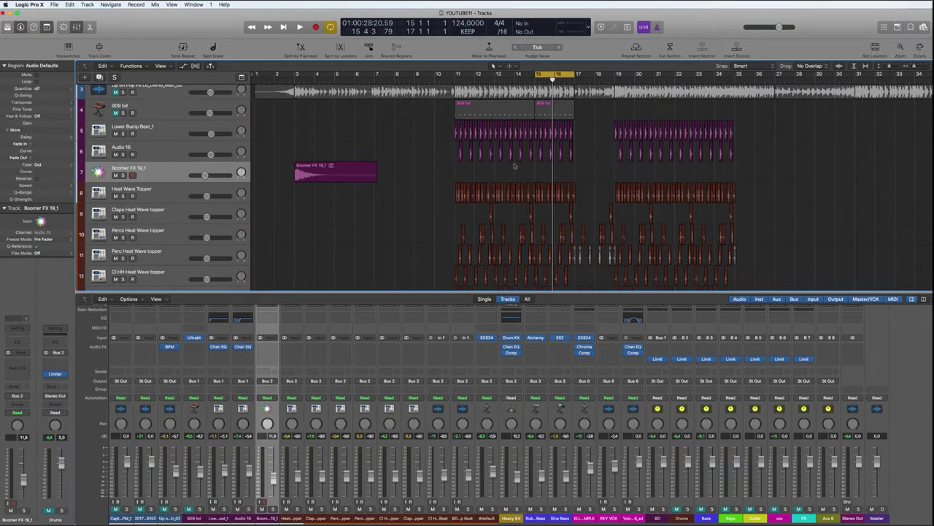
Colour all Audio 16 regions dark red-brown like the drum tracks and move the track below Boomer FX 19_1.
drag(497, 167, 460, 167)
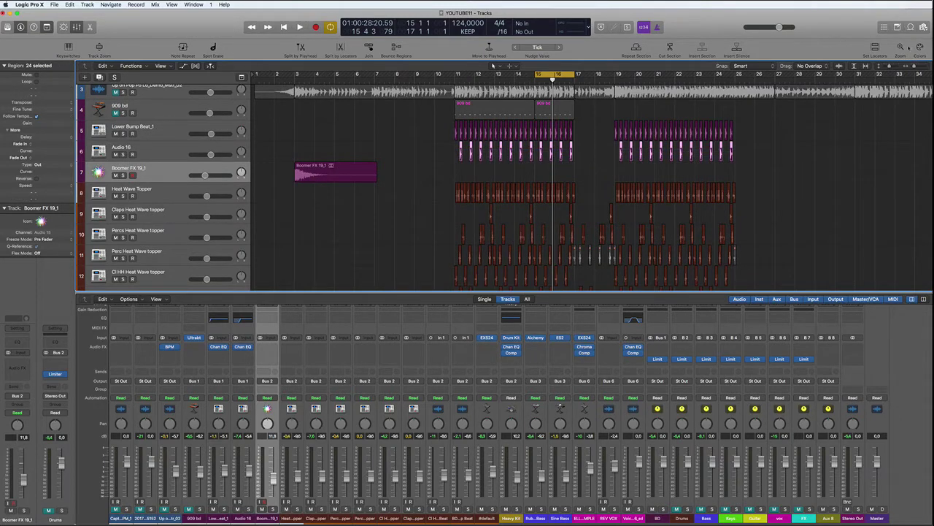
key(alt+c)
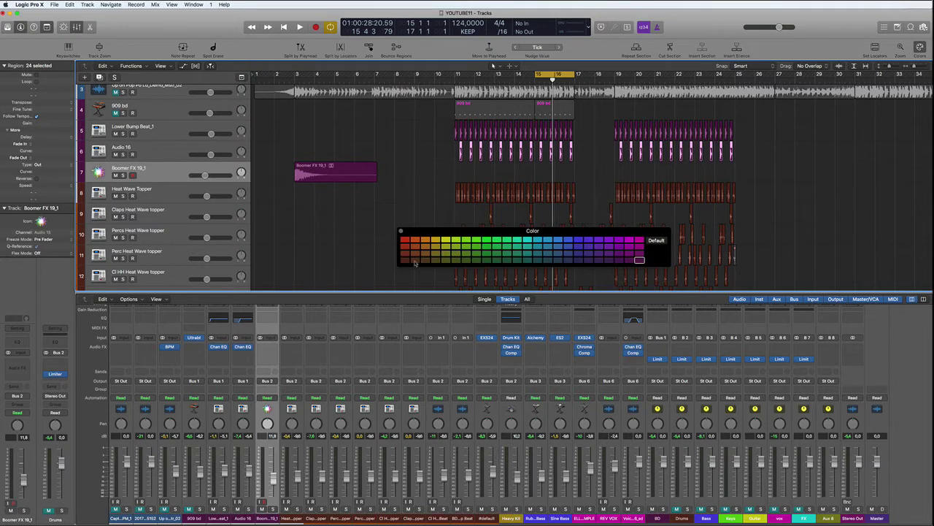
click(400, 231)
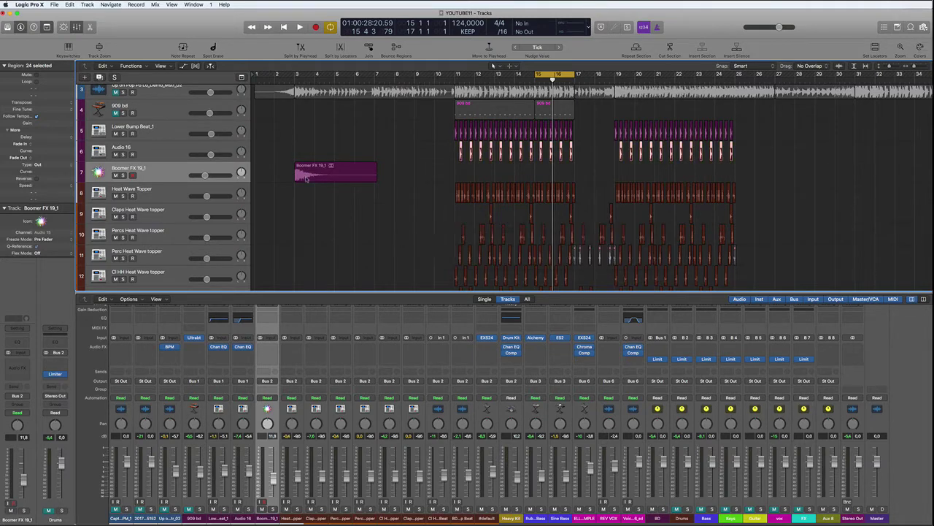
drag(167, 151, 162, 189)
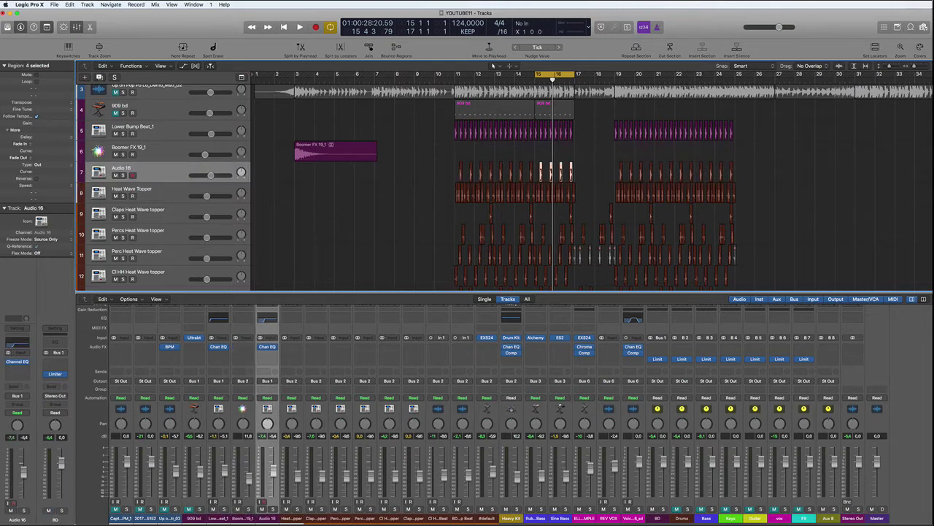
Rename the Audio 16 track as CLAPS.
double_click(120, 168)
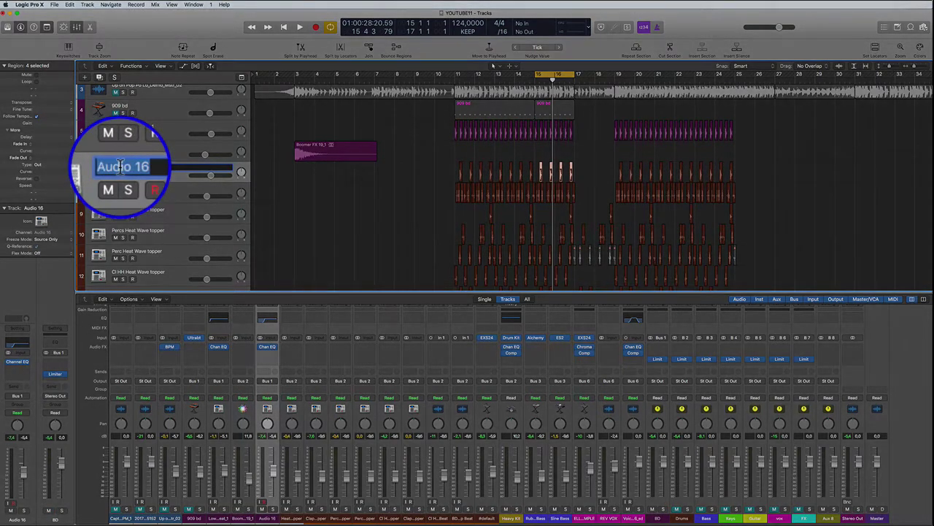
text(CLA)
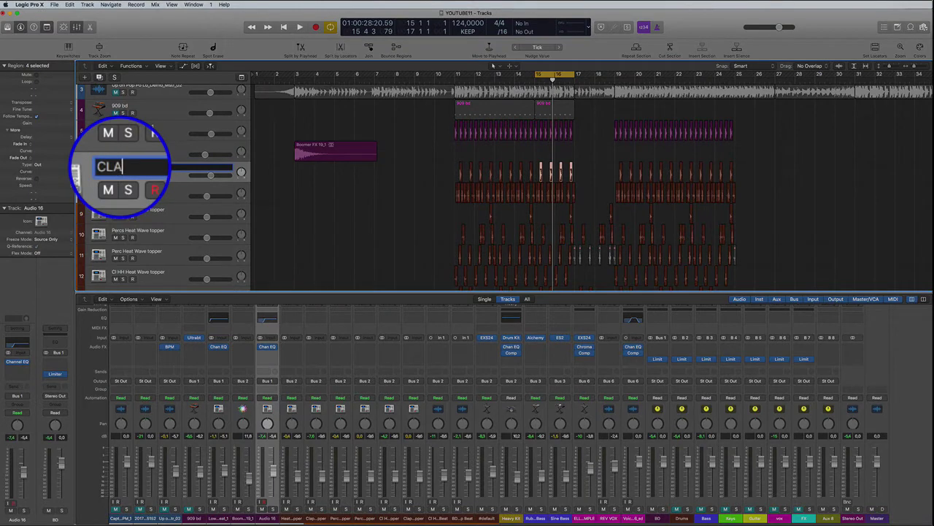
text(PS)
key(Return)
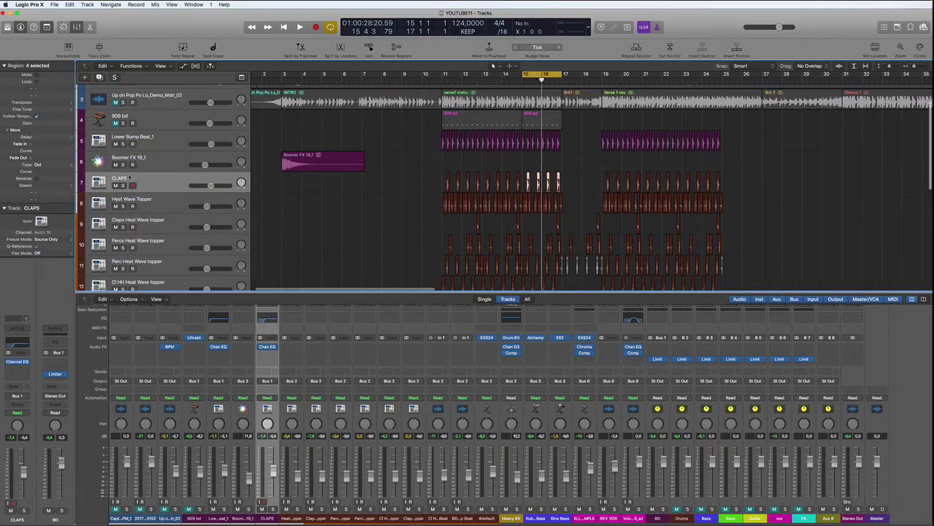
Turn off cycle mode and name all regions on the CLAPS track after their track.
key(super+Right)
key(super+Right)
key(super+Right)
key(super+Right)
key(super+Right)
key(super+Right)
key(super+Right)
key(super+Right)
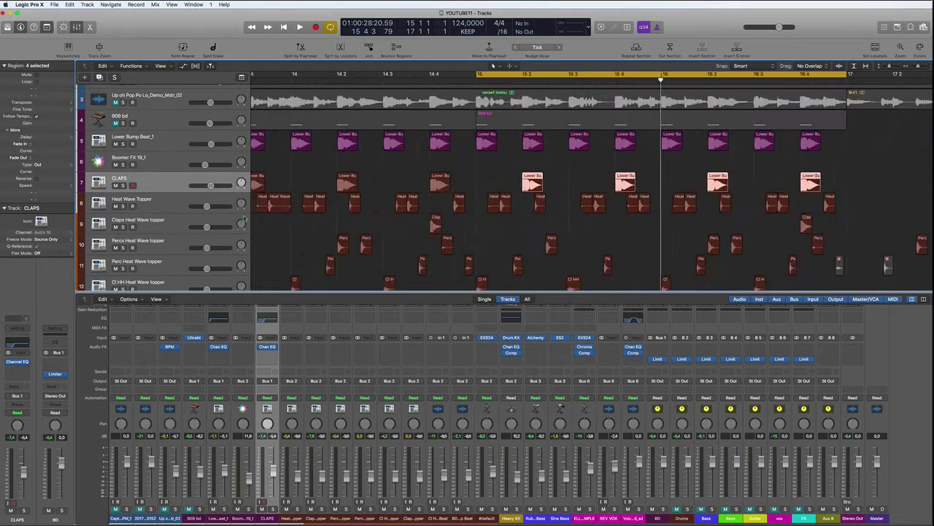
key(super+Left)
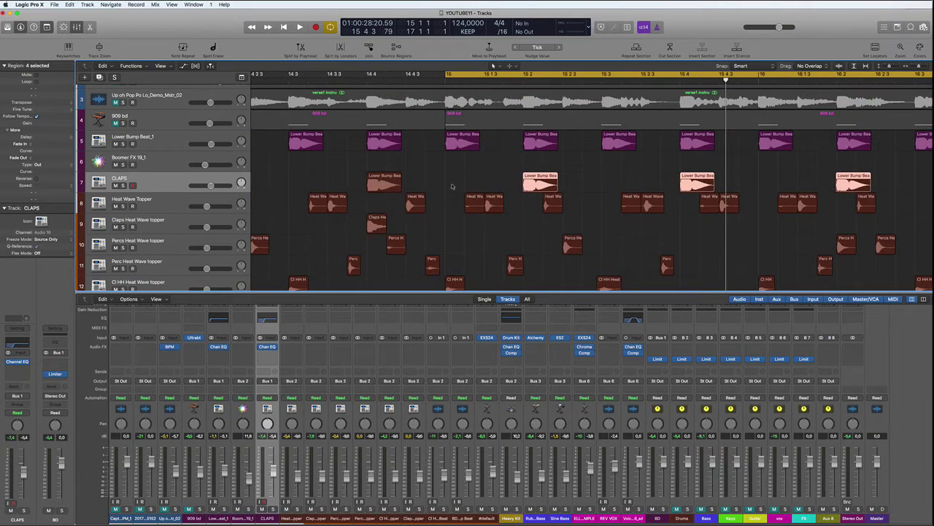
click(502, 74)
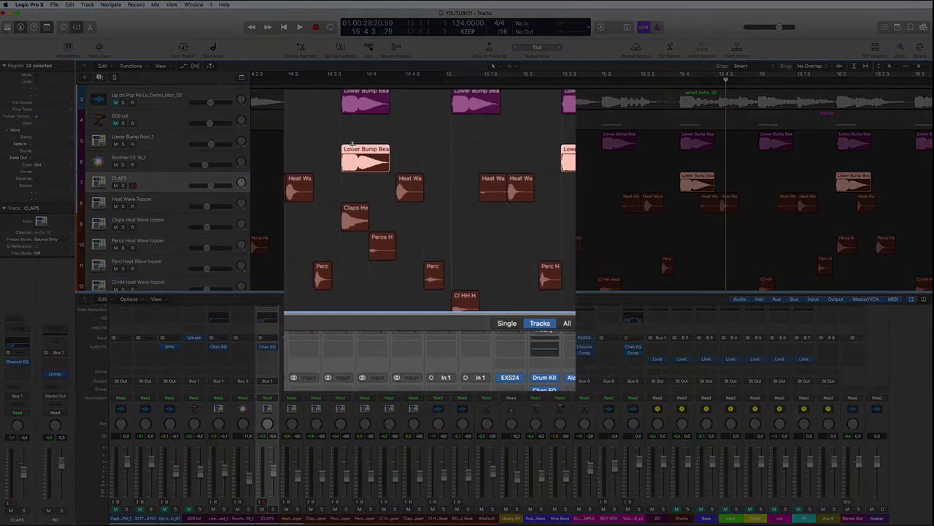
right_click(379, 178)
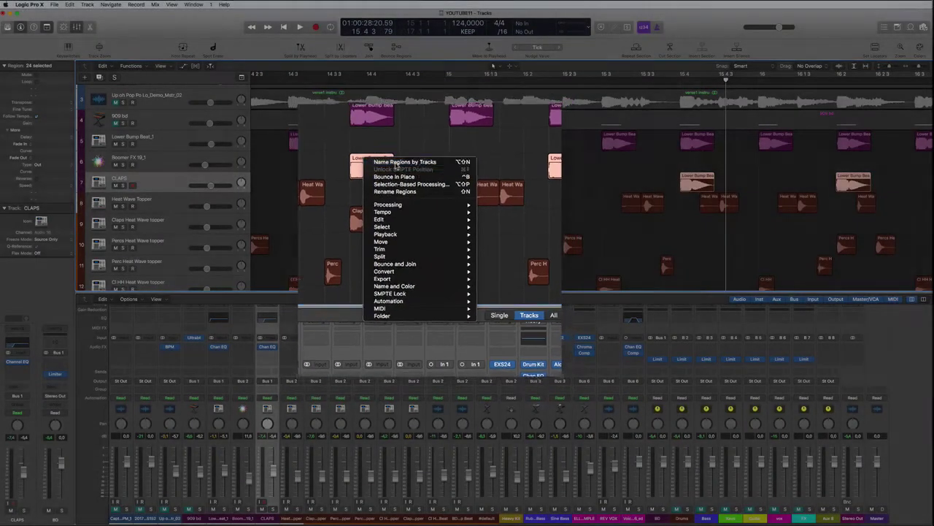
click(394, 154)
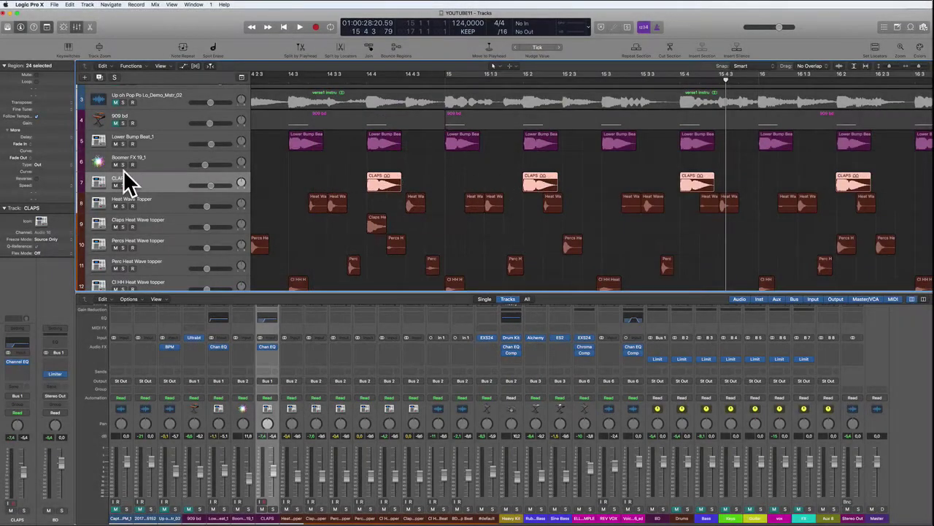
Move the Boomer FX 19_1 track above Lower Bump Beat_1, directly below the 909 bd track.
key(super+Left)
key(super+Left)
key(super+Left)
key(super+Left)
key(super+Left)
key(super+Left)
key(super+Left)
key(super+Left)
key(super+Left)
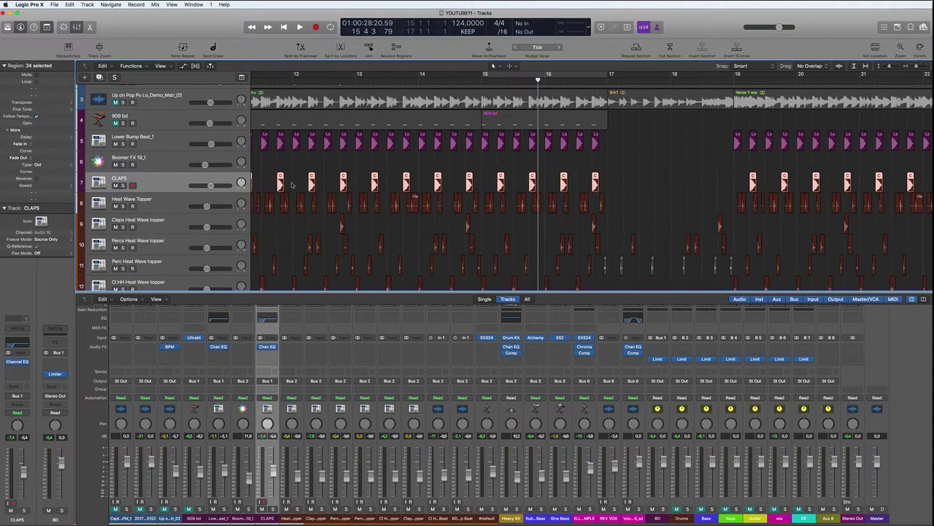
key(super+Up)
key(super+Left)
key(super+Up)
key(super+Up)
scroll(292, 185, left, 1)
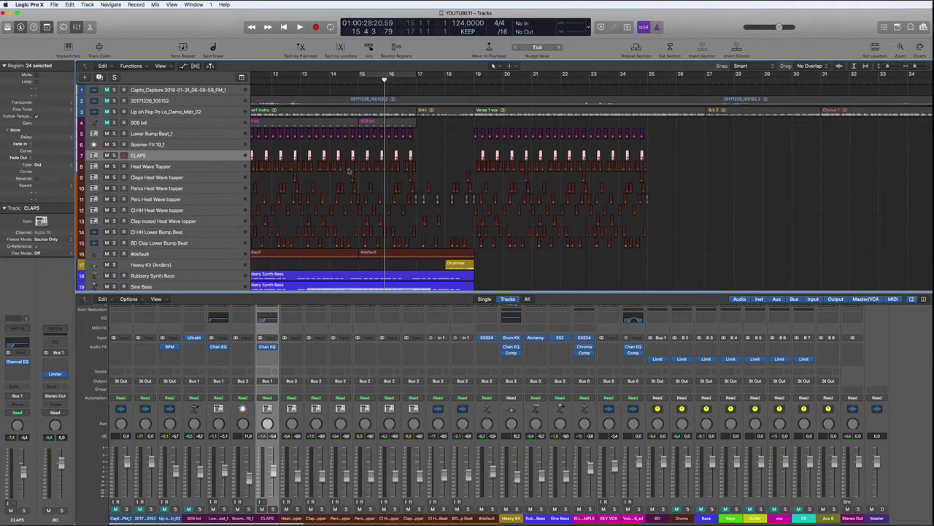
scroll(278, 161, left, 10)
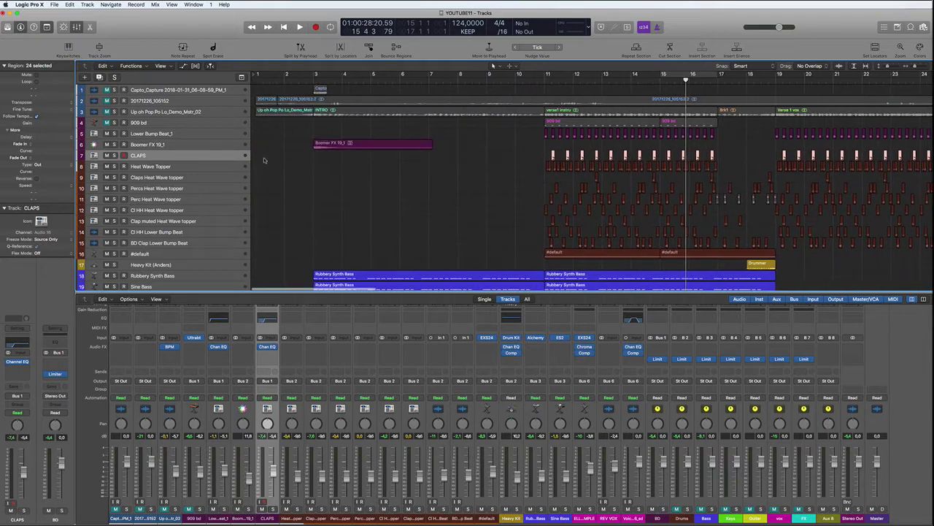
drag(194, 147, 191, 132)
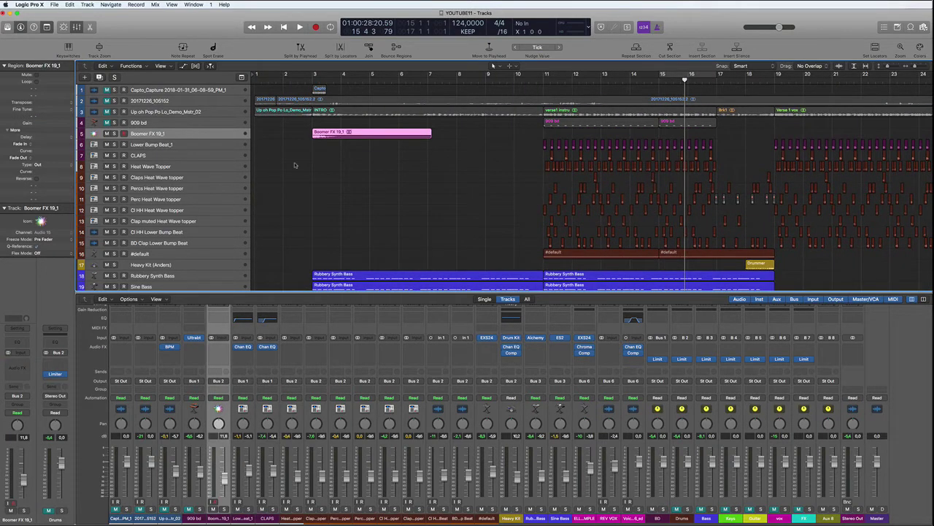
Open the limiter on the BD aux channel during loop playback and lower its output level to -10.0 dB.
scroll(295, 163, down, 5)
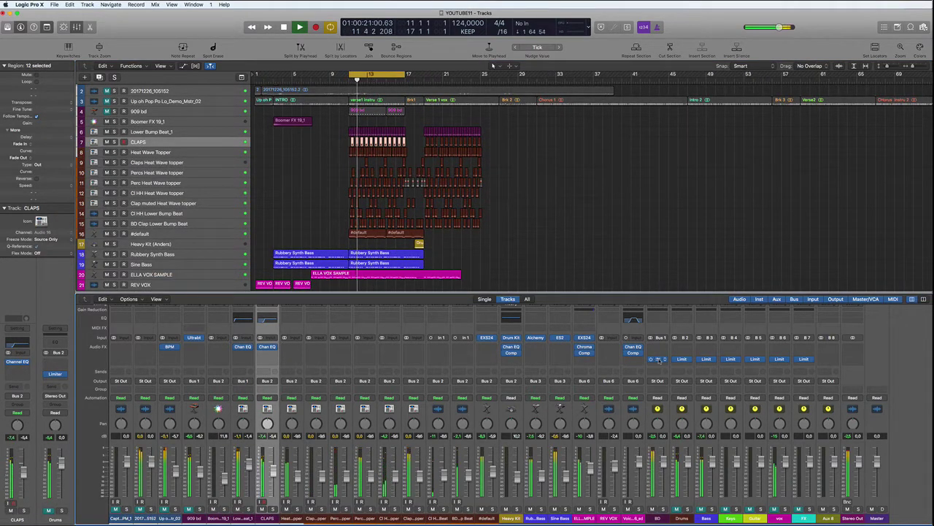
click(659, 359)
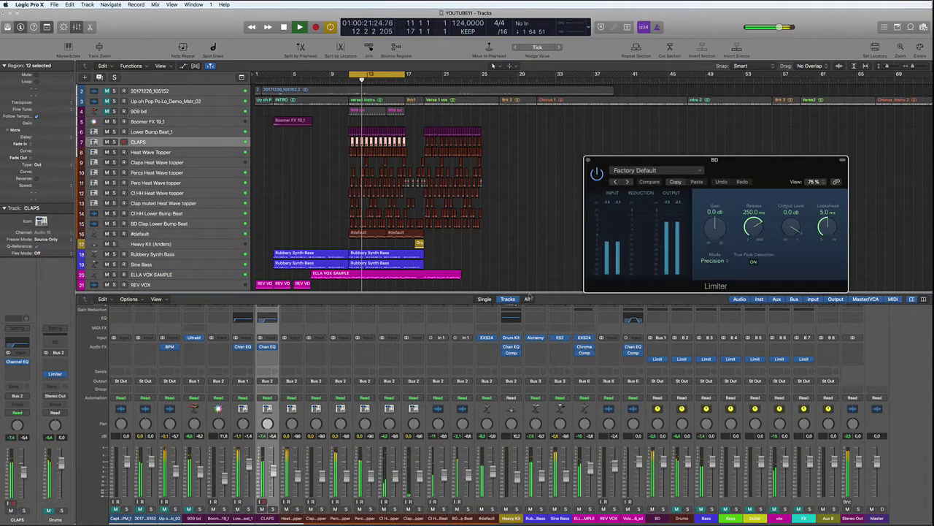
drag(781, 172, 541, 168)
drag(544, 221, 545, 295)
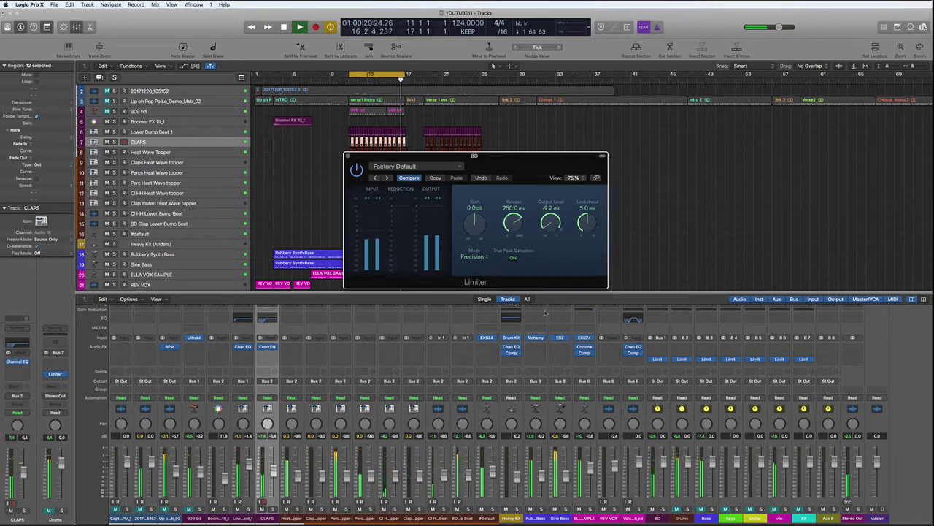
drag(545, 316, 546, 319)
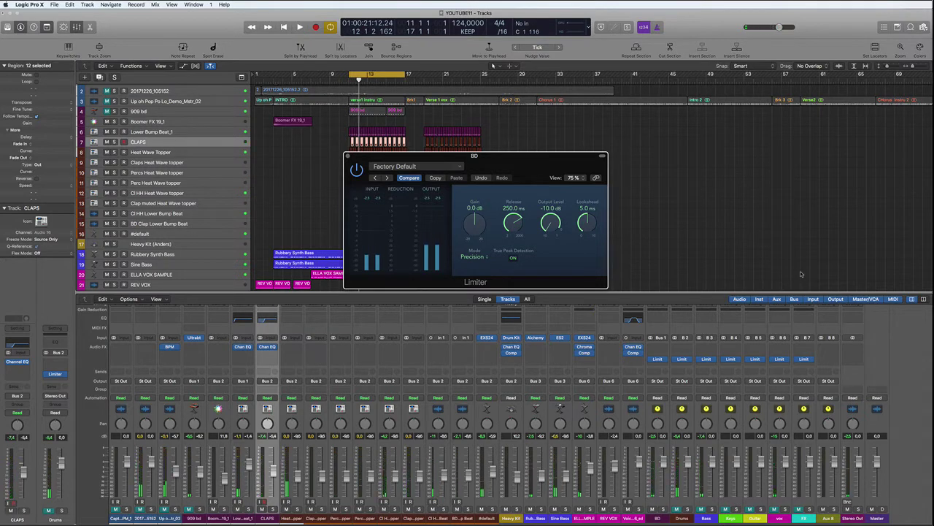
drag(523, 153, 744, 132)
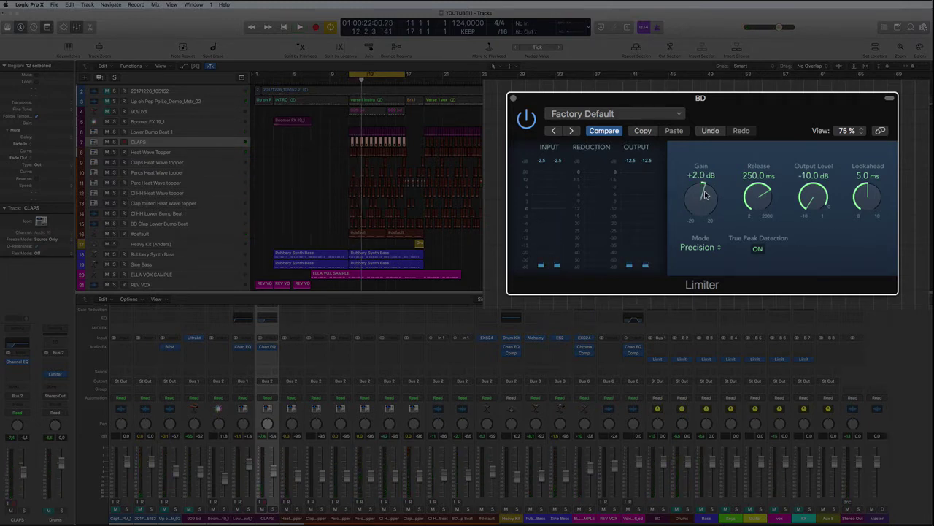
Play the loop and adjust the BD limiter's gain to +2.5 dB while watching the gain reduction.
key(space)
drag(701, 197, 701, 188)
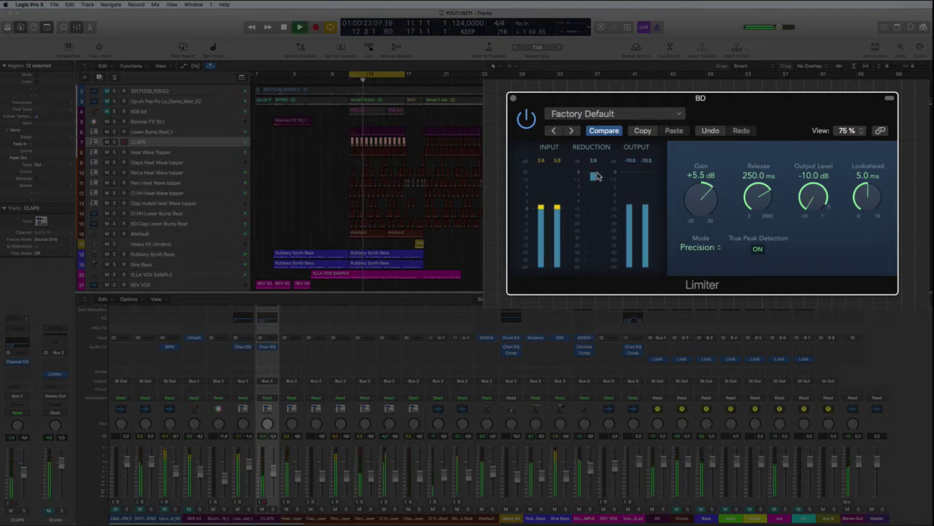
drag(698, 196, 683, 209)
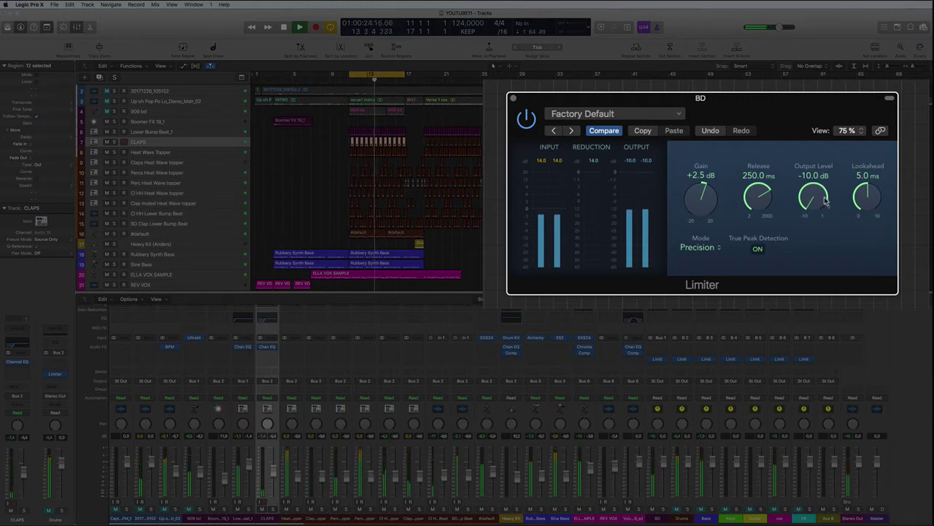
Set the BD limiter's release to 2.0 ms, lookahead to 4.4 ms and gain to +3.5 dB, and stop playback.
drag(763, 194, 757, 314)
mouse_move(868, 193)
mouse_down()
mouse_move(857, 211)
mouse_move(863, 271)
mouse_move(857, 204)
mouse_move(867, 190)
mouse_up()
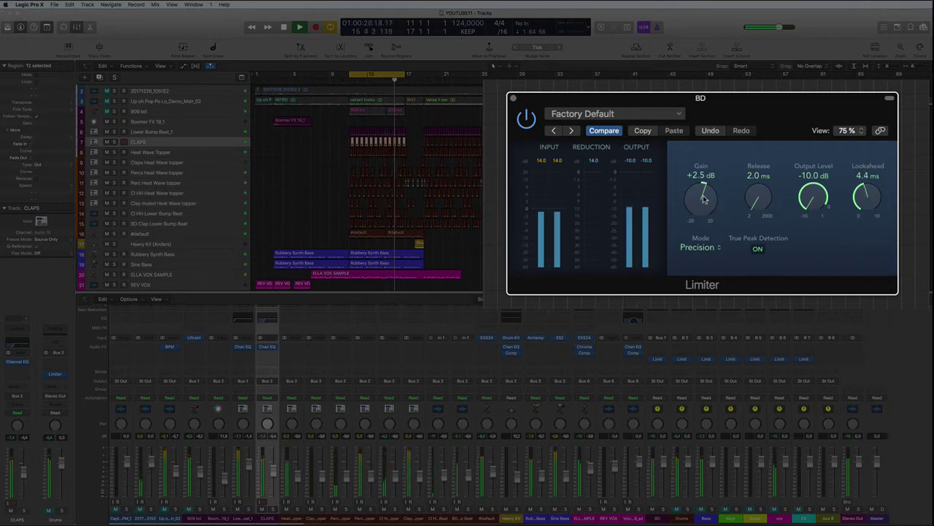
drag(705, 199, 707, 193)
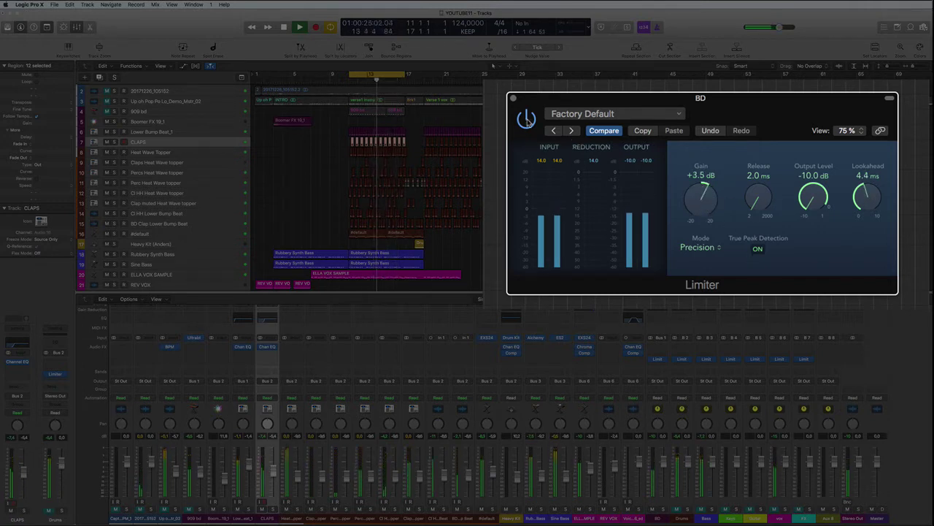
key(space)
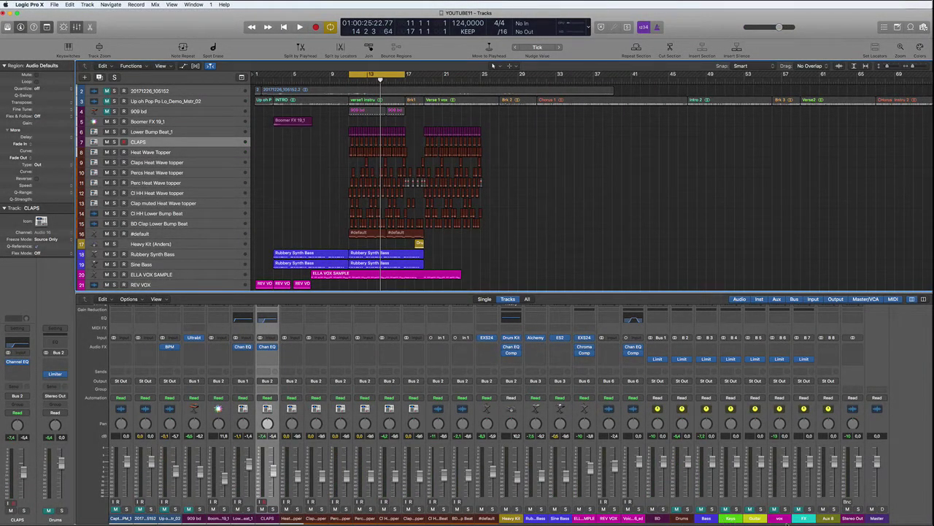
Insert a Channel EQ on all drum channels from Heat Wave Topper through #default at once.
click(682, 517)
drag(291, 517, 481, 522)
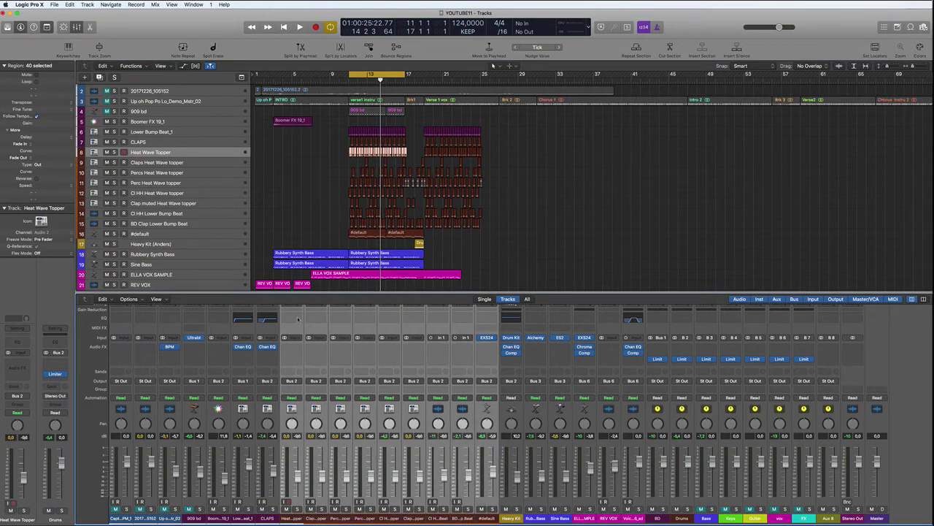
click(292, 319)
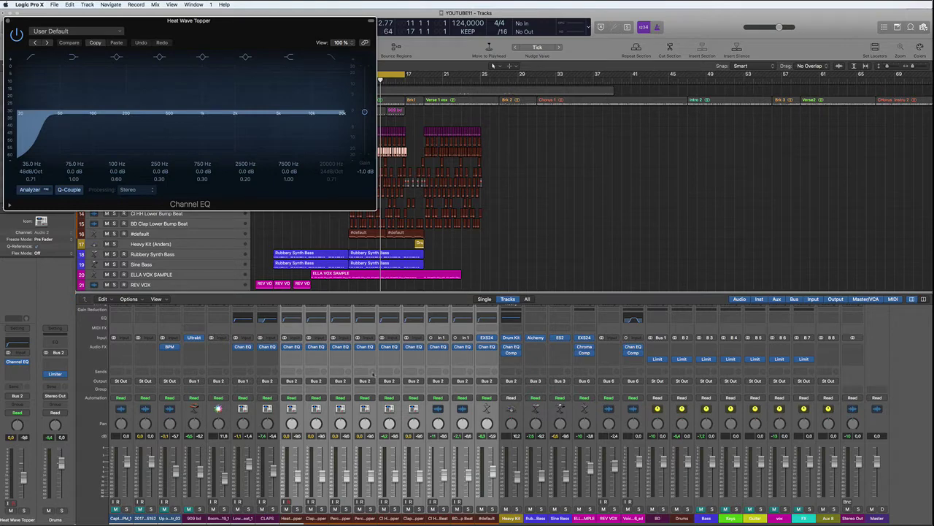
Add a Channel EQ to each of the Rubbery Synth Bass, Sine Bass, ELLA VOX SAMPLE and REV VOX channels.
click(537, 318)
click(558, 318)
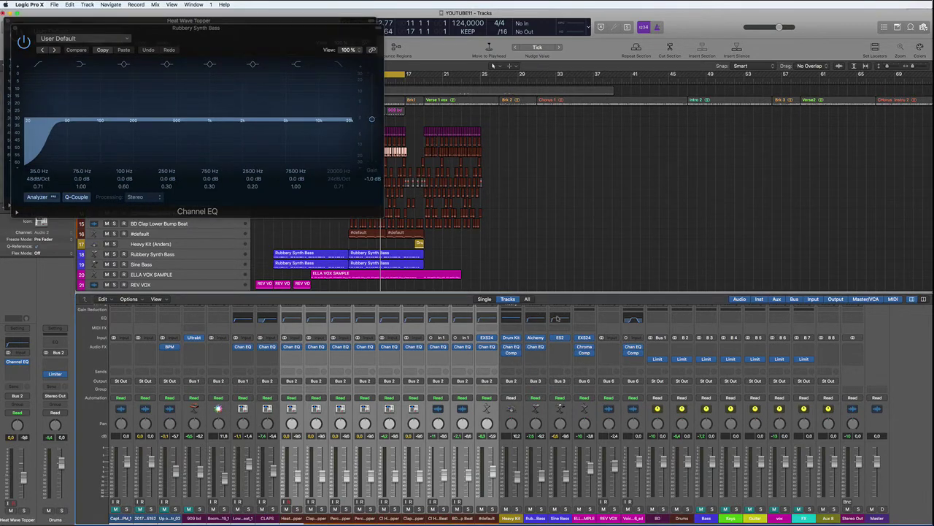
click(559, 318)
click(586, 318)
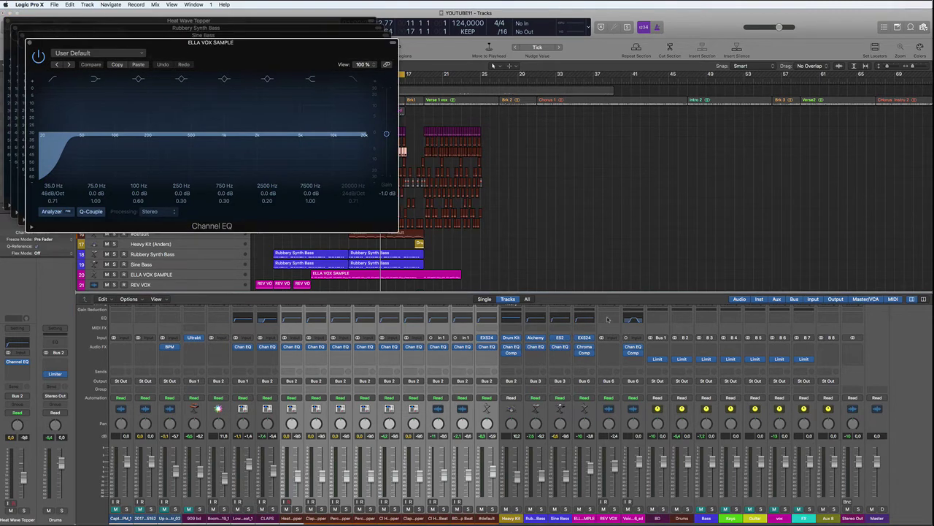
click(608, 319)
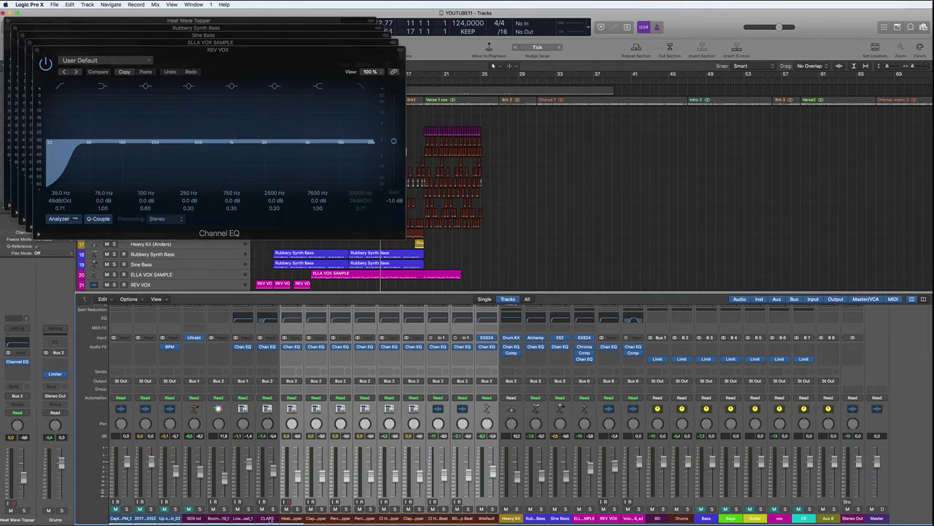
Solo the Heat Wave Topper channel during playback and close the open Channel EQ windows.
click(268, 518)
click(292, 519)
key(space)
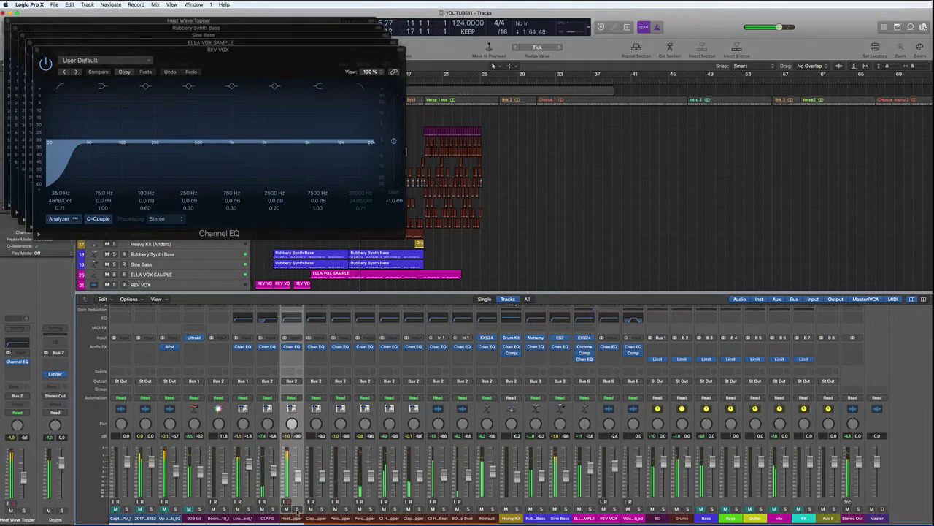
click(297, 509)
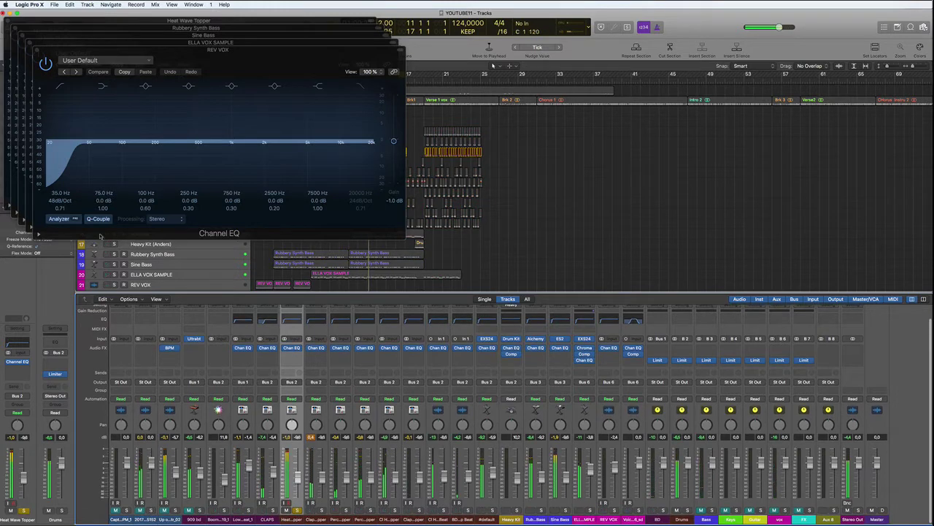
click(38, 50)
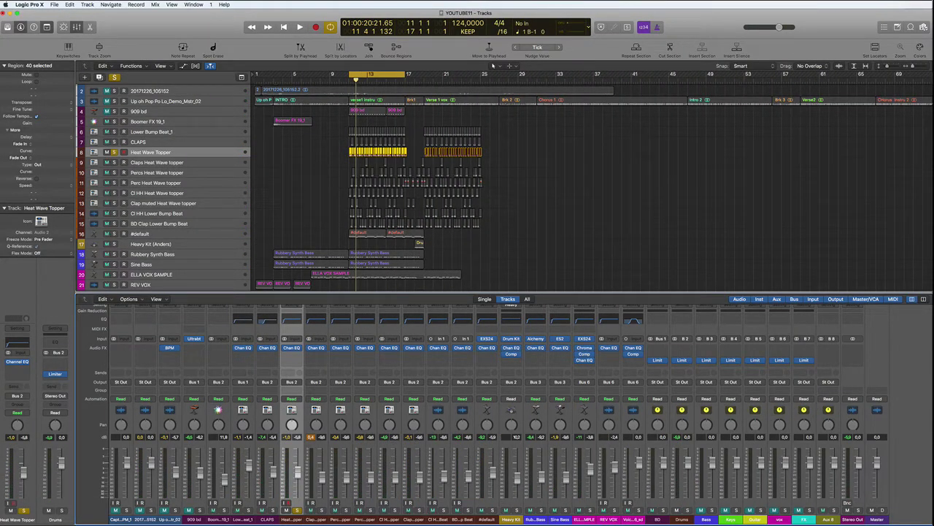
drag(267, 519, 487, 519)
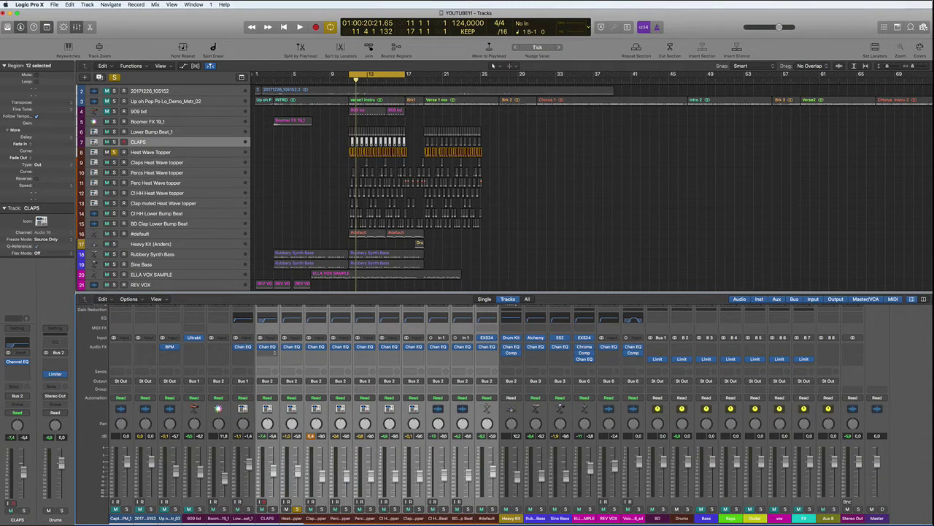
click(276, 352)
mouse_move(272, 406)
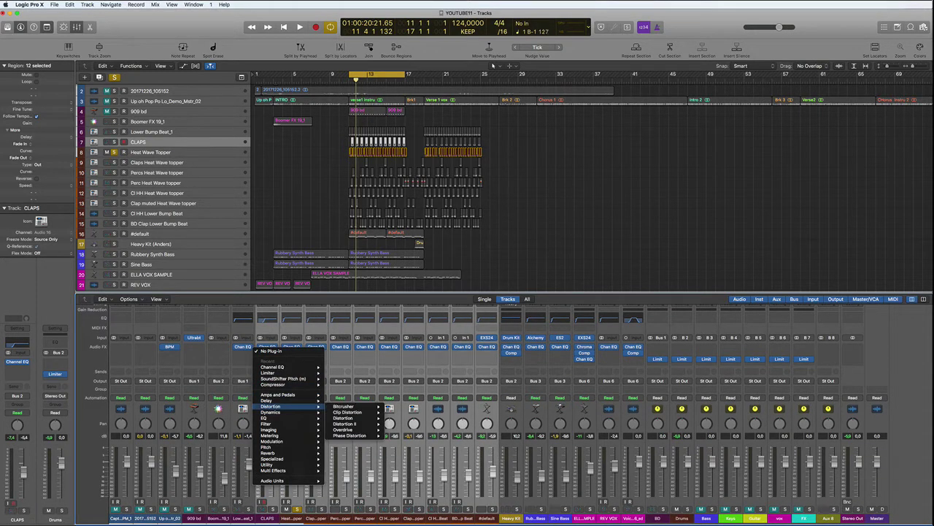
key(Escape)
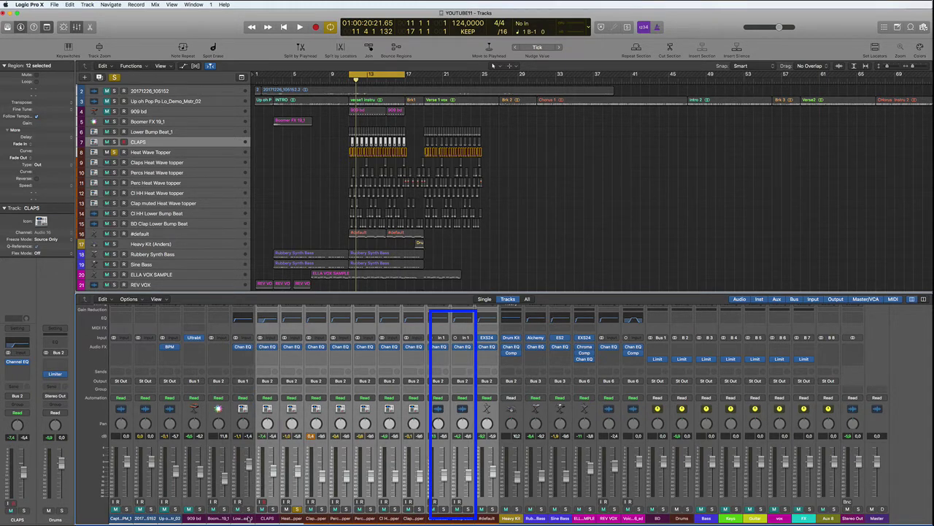
Insert a Compressor on the channels from Heat Wave Topper through Clap muted Heat Wave topper and move its window clear of the tracks.
click(291, 518)
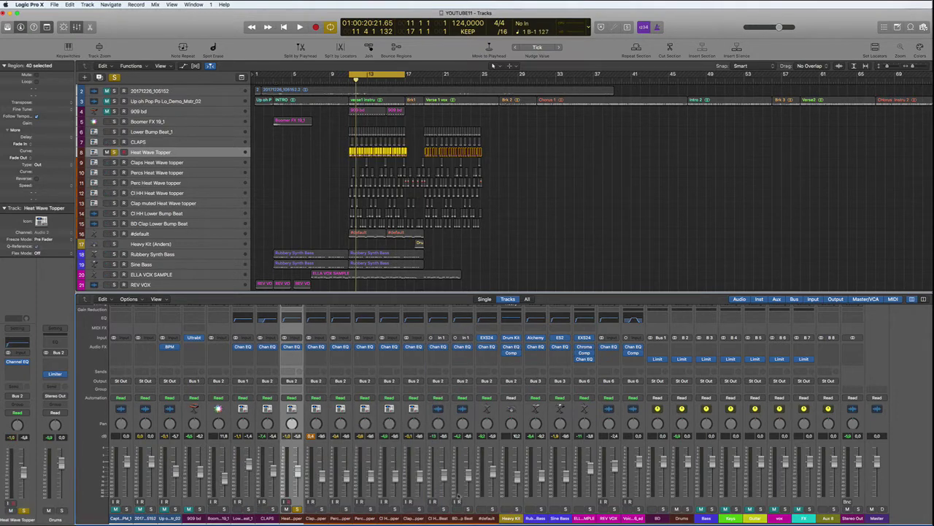
click(413, 517)
shift+click(293, 517)
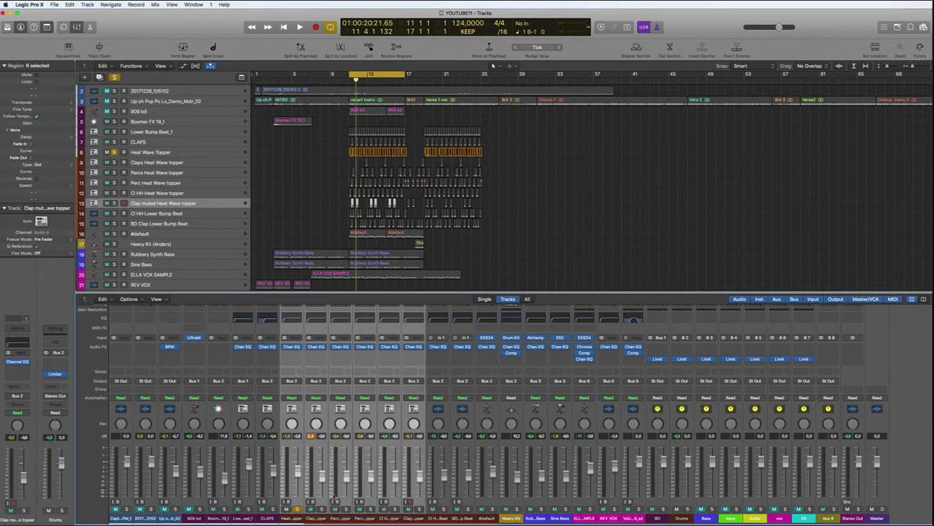
click(299, 354)
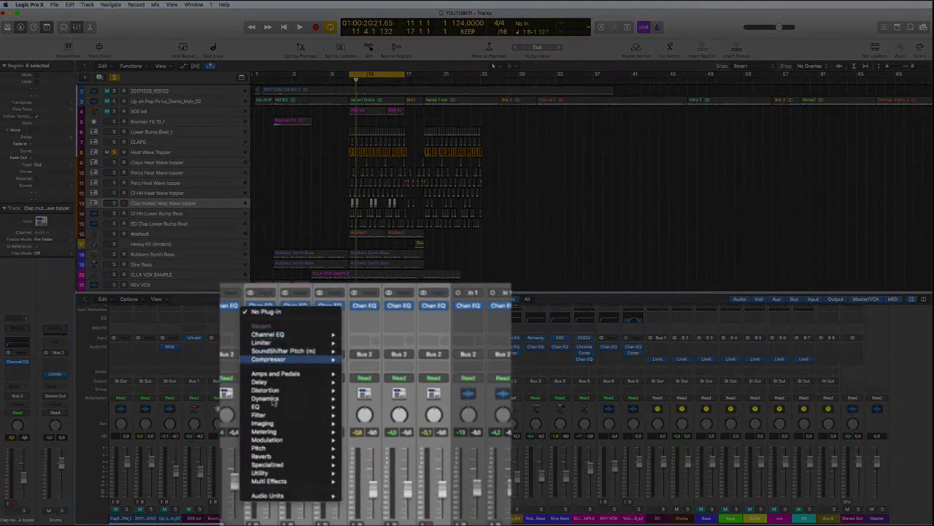
mouse_move(368, 419)
click(451, 407)
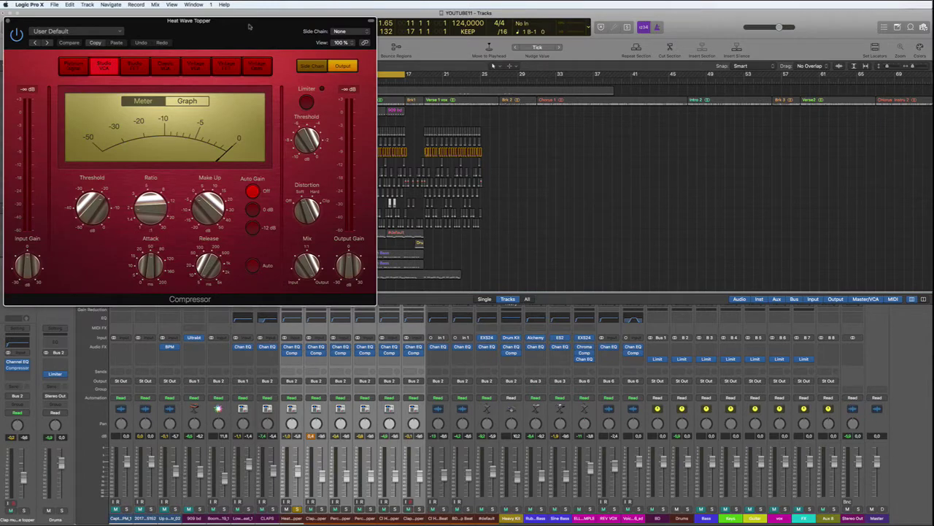
drag(246, 31, 788, 79)
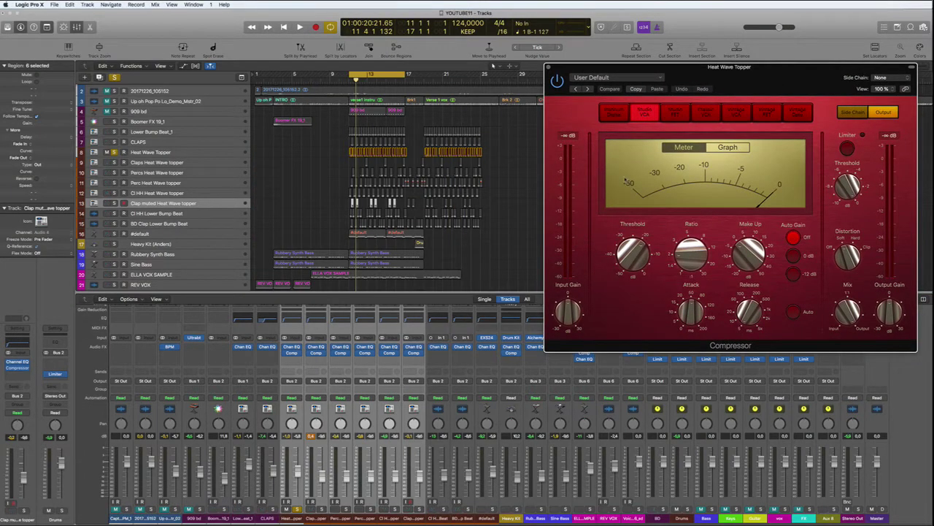
Try the Platinum Digital, Studio FET, Vintage VCA, Vintage FET and Vintage Opto compressor models and return to Studio VCA.
click(613, 116)
click(675, 113)
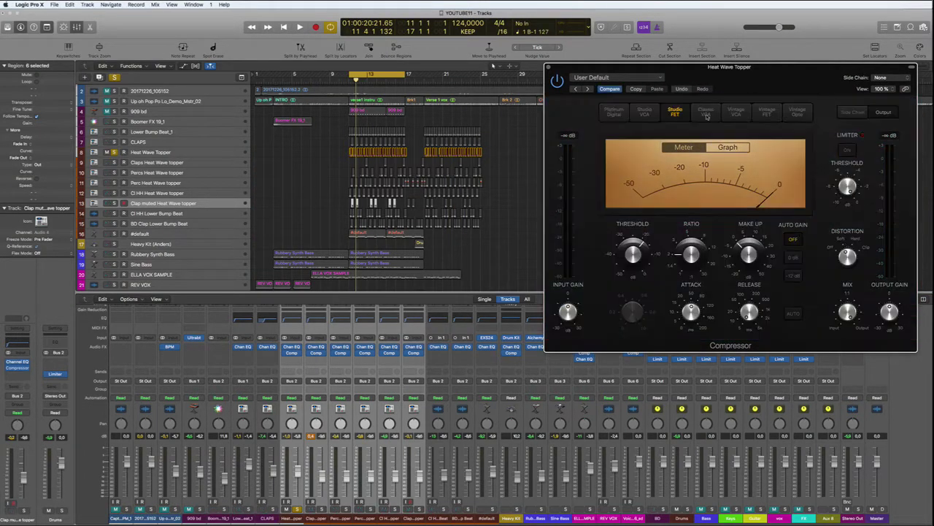
click(736, 113)
click(766, 113)
click(798, 115)
click(644, 113)
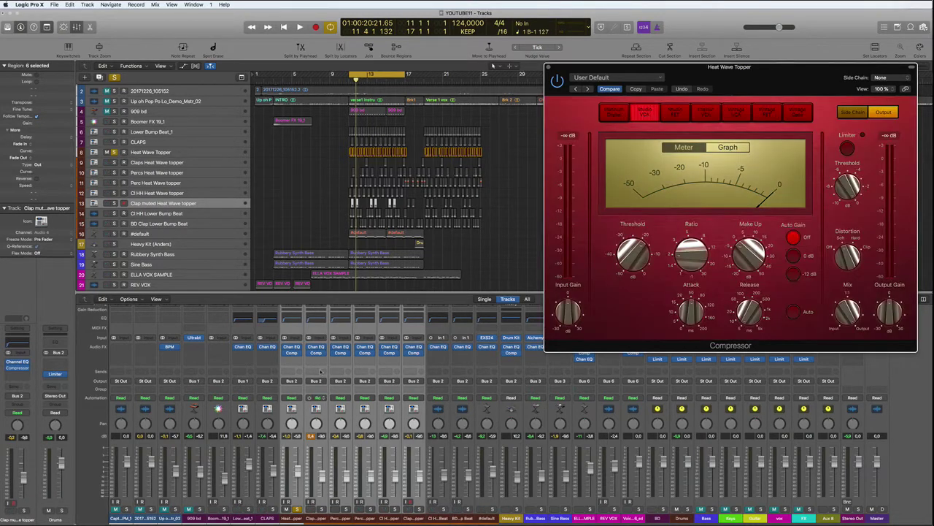
Reset the mixer's peak level displays and adjust the Heat Wave Topper compressor's threshold during playback.
click(311, 436)
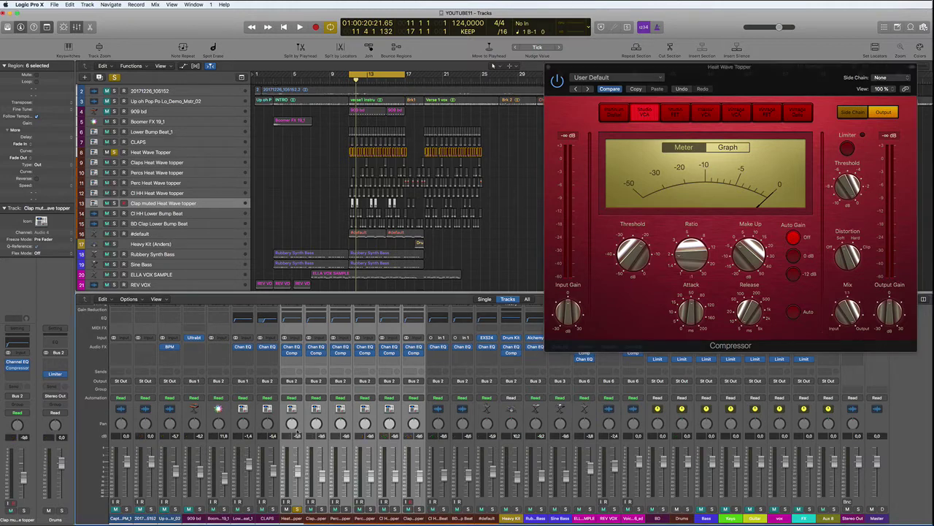
scroll(299, 470, up, 1)
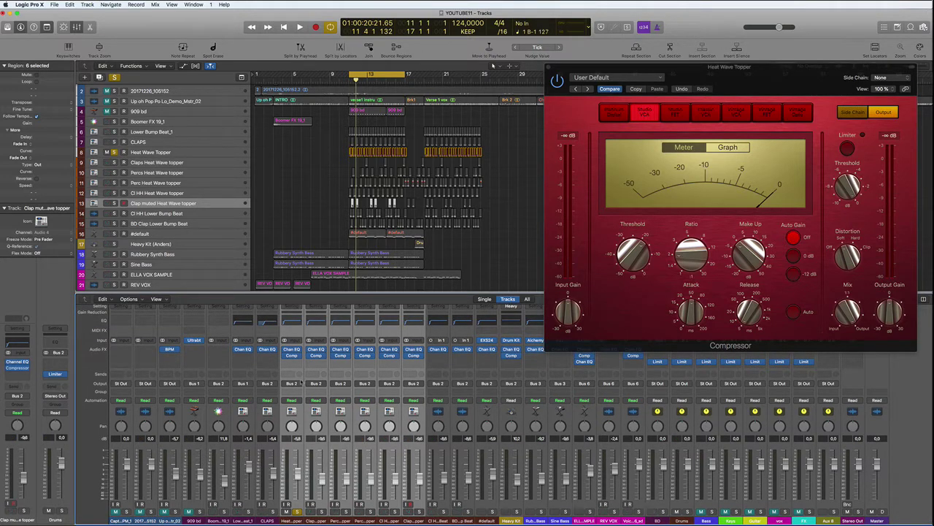
key(space)
drag(768, 82, 717, 82)
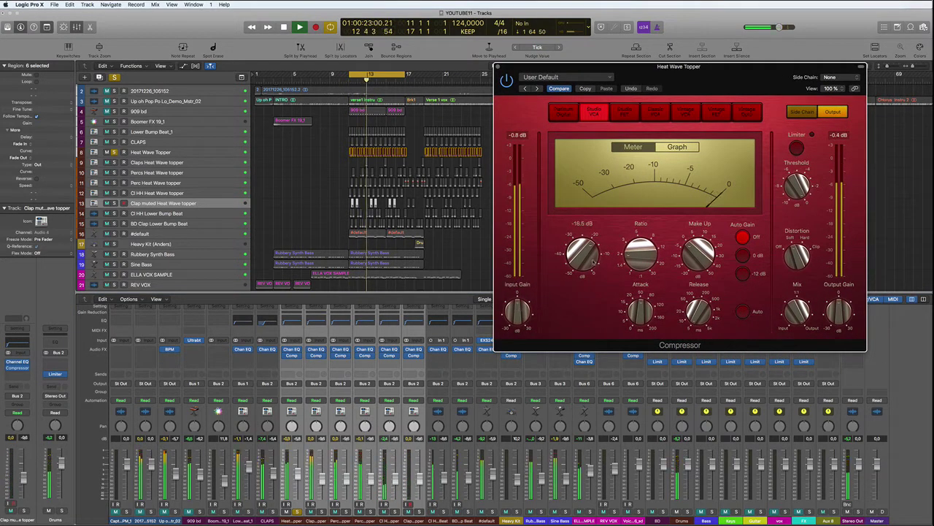
drag(587, 260, 581, 244)
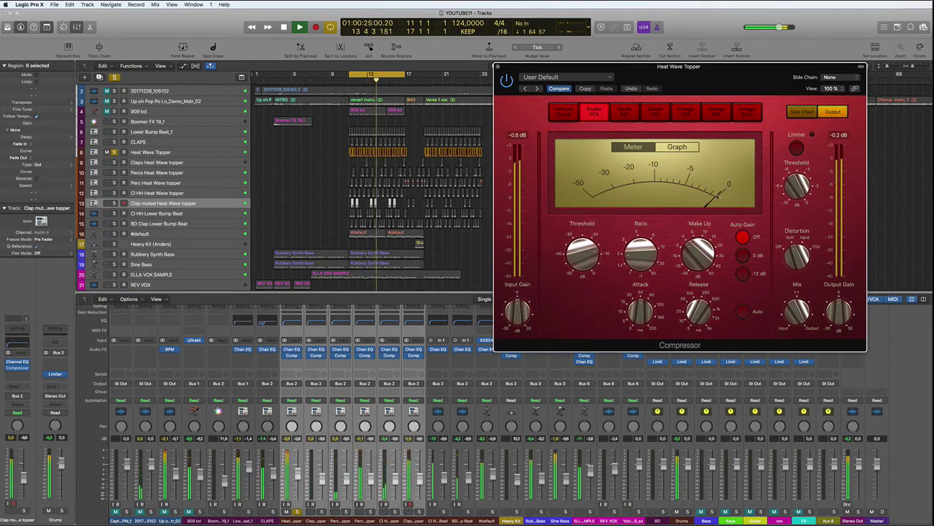
Adjust the attack time of the Heat Wave Topper compressor while the loop plays.
mouse_move(637, 257)
mouse_move(700, 310)
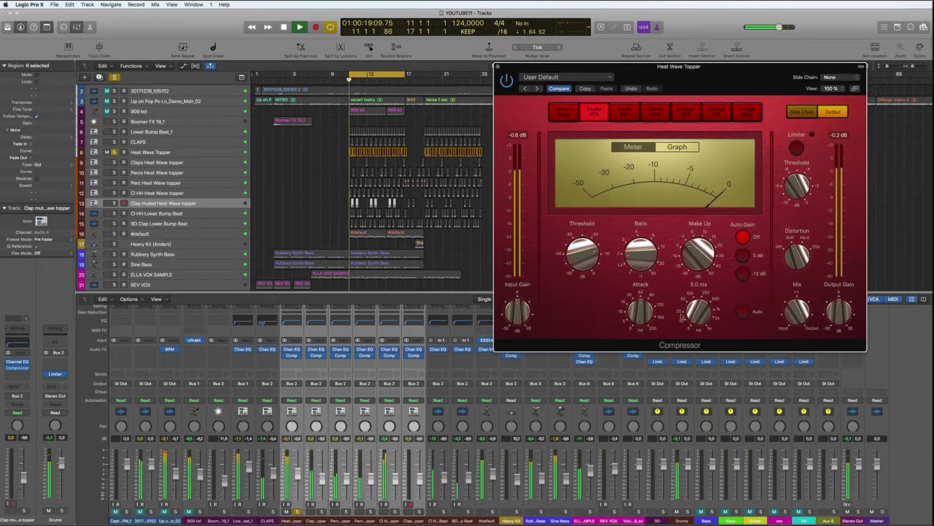
mouse_move(641, 313)
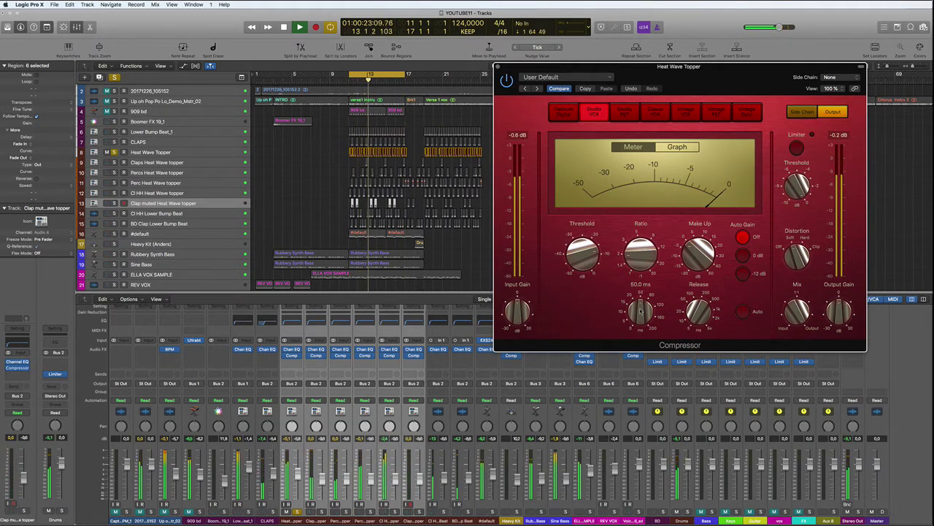
drag(640, 312, 637, 333)
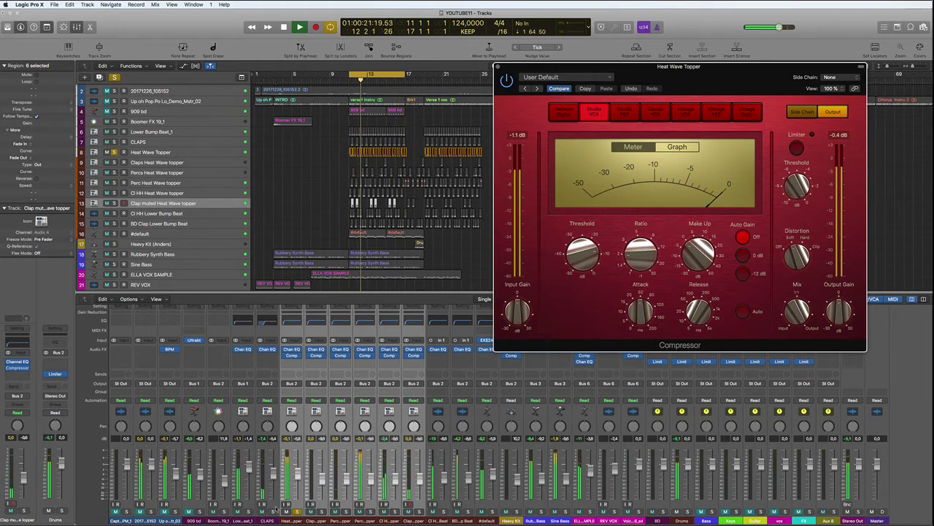
Move the Heat Wave Topper compressor window clear of the bus channel strips and stop playback.
mouse_move(801, 180)
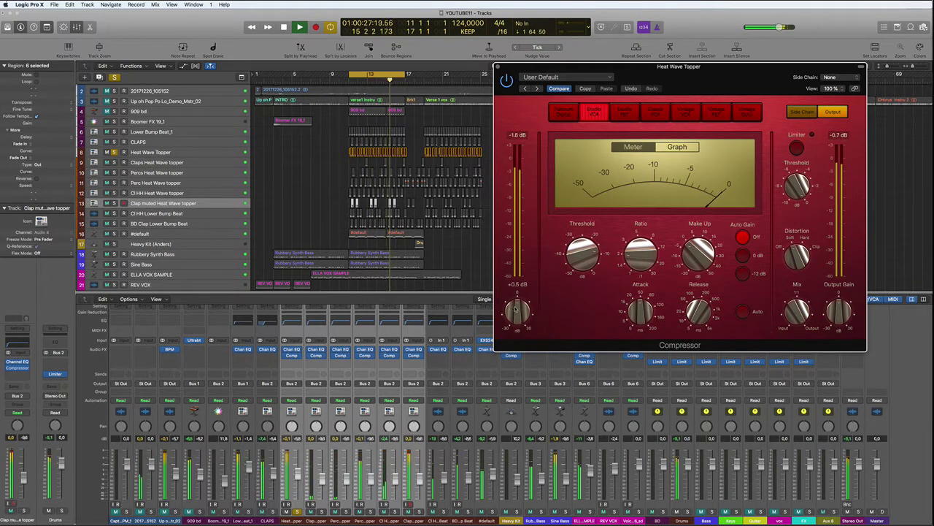
mouse_move(516, 312)
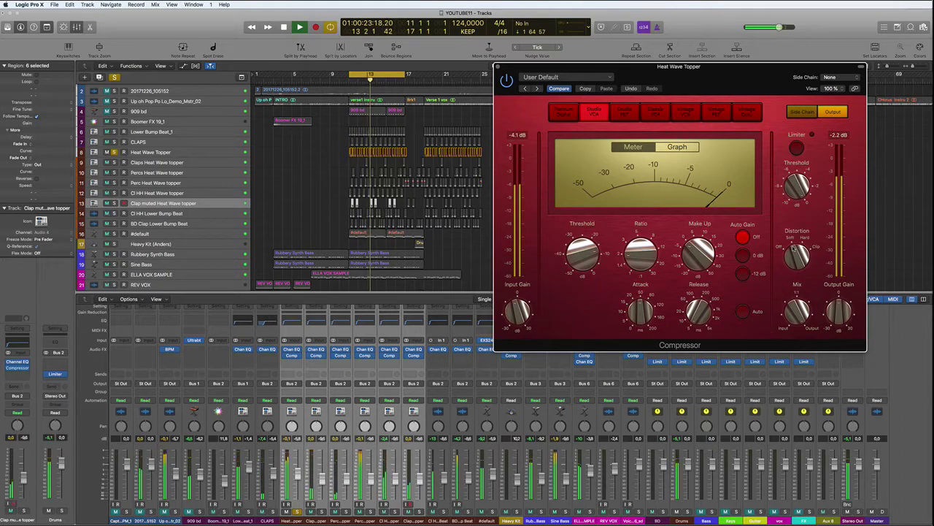
drag(732, 90, 399, 81)
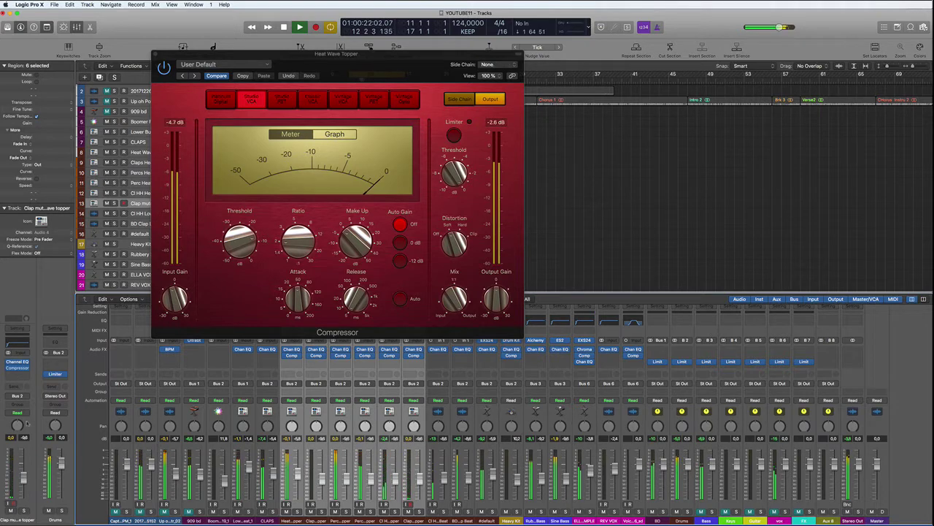
key(space)
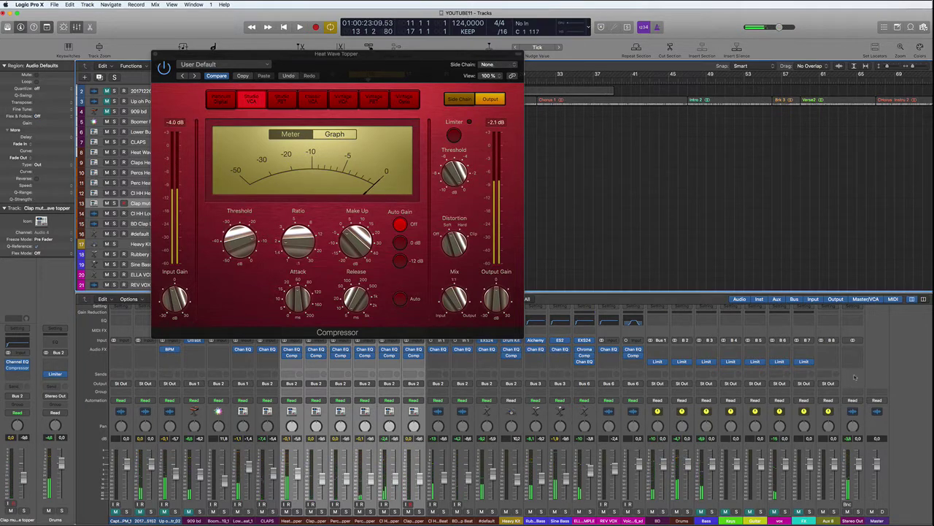
Insert a MultiMeter on the Stereo Out channel, check it during playback, and close its window.
click(859, 350)
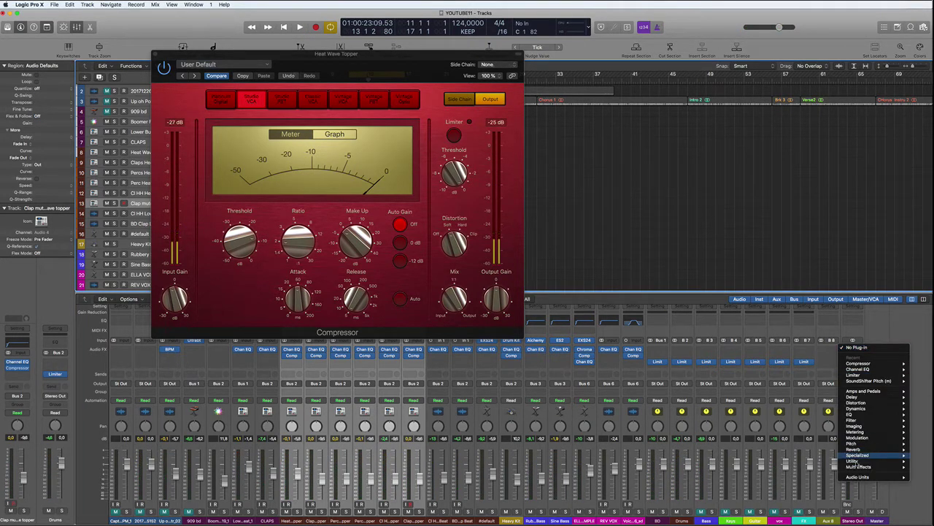
mouse_move(861, 432)
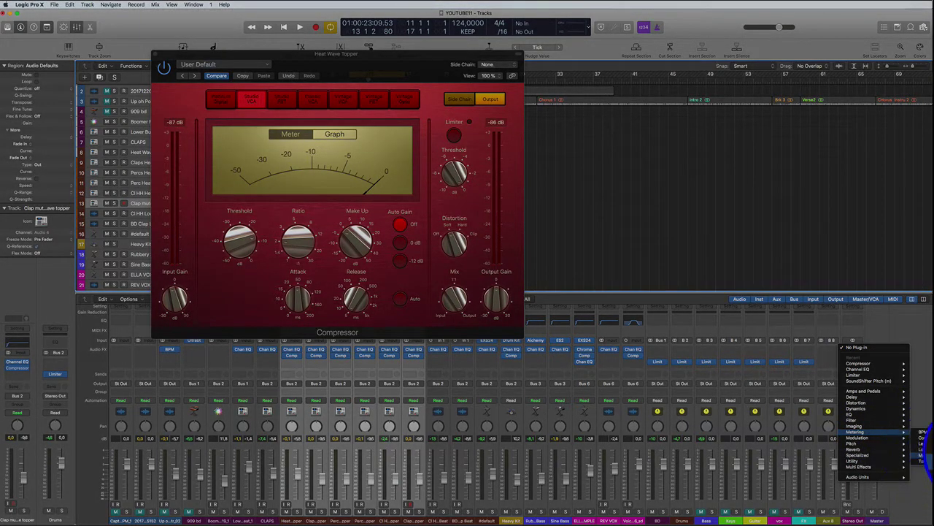
click(923, 455)
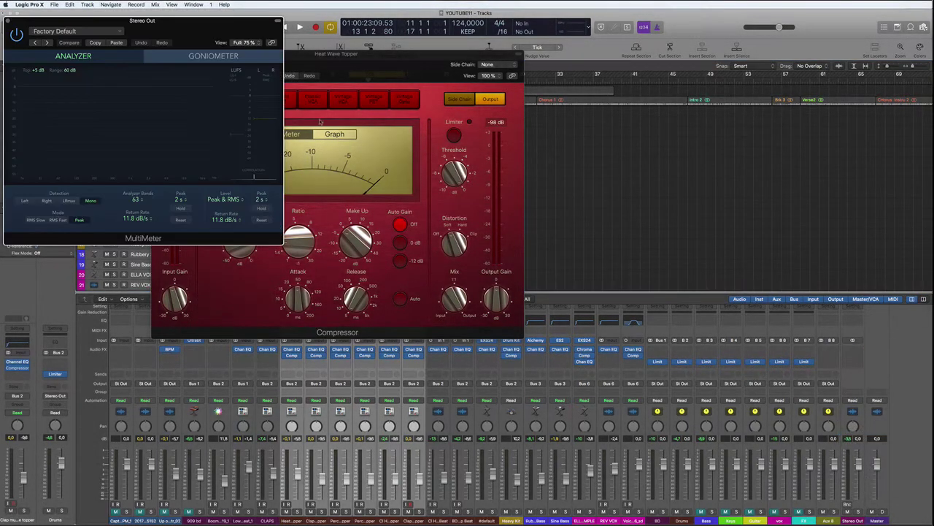
drag(188, 25, 813, 139)
key(space)
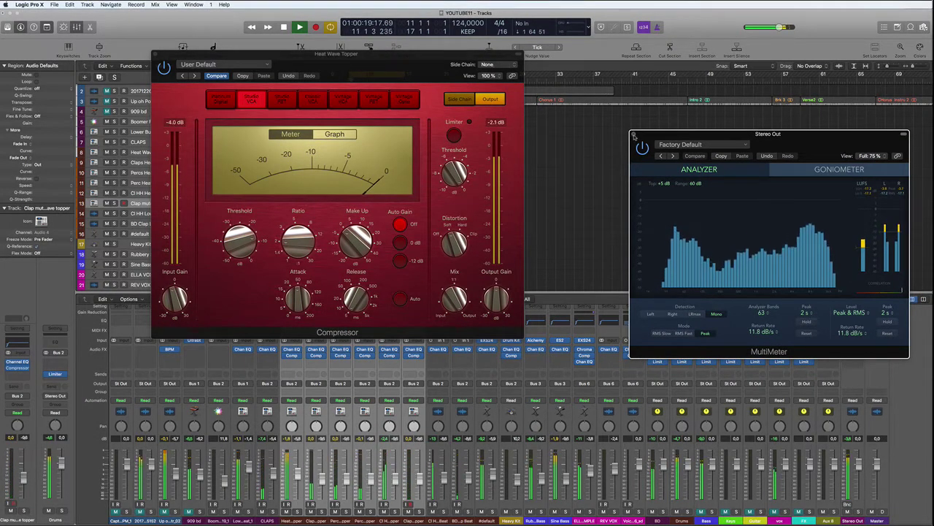
click(634, 136)
key(space)
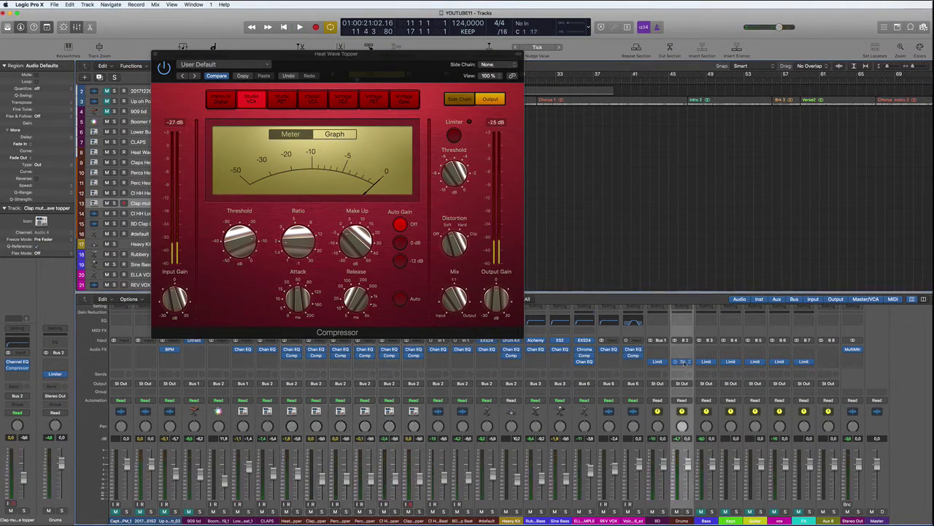
Open the Drums bus limiter and raise its gain to +5.0 dB during playback.
click(682, 360)
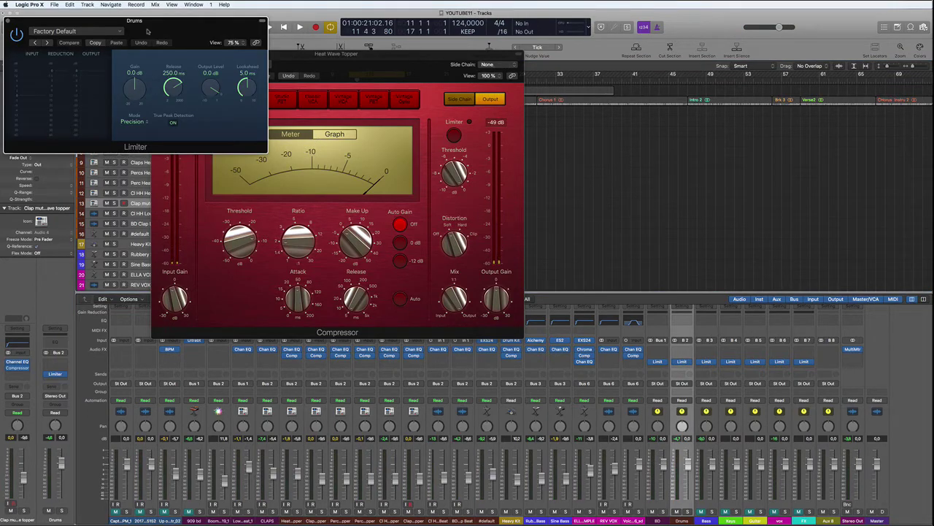
drag(148, 30, 702, 117)
key(space)
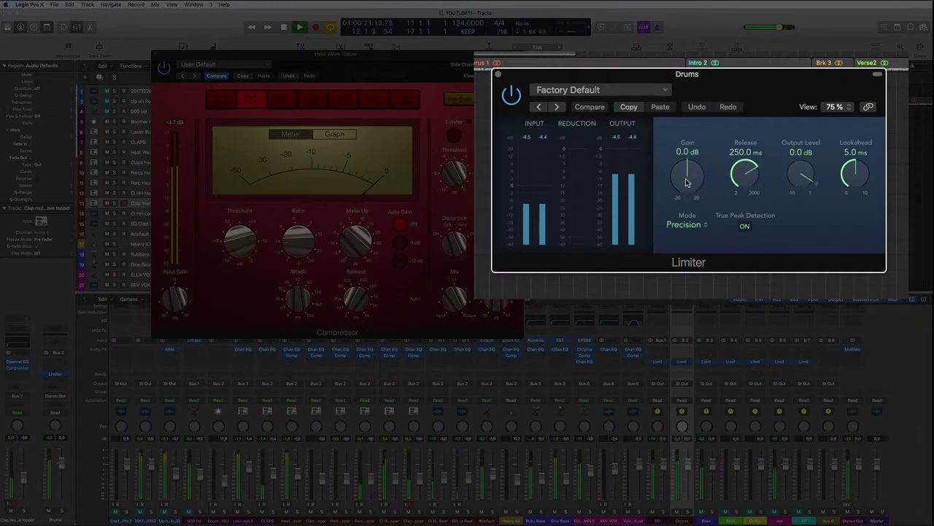
drag(686, 183, 687, 169)
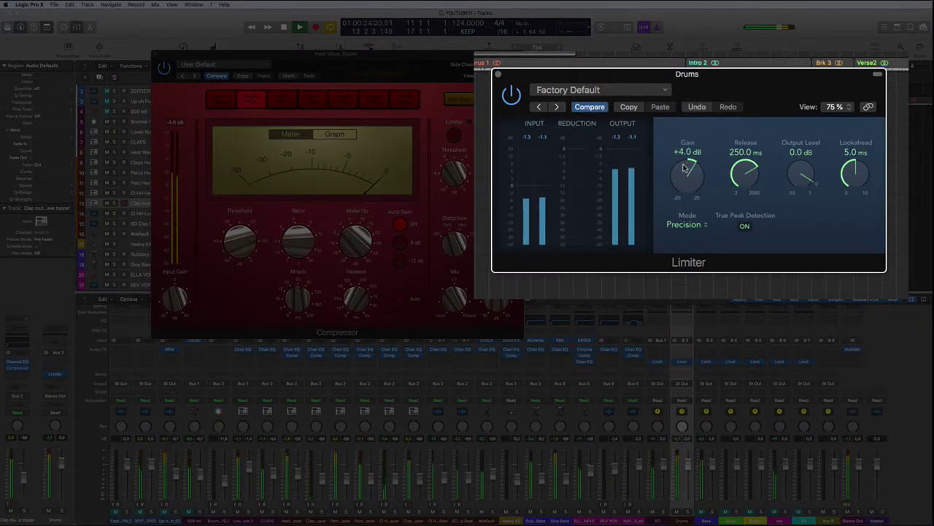
drag(684, 141, 684, 137)
Set the Drums limiter's release to 2.0 ms and output level to -9.0 dB, and close the limiter and compressor windows.
drag(759, 166, 736, 212)
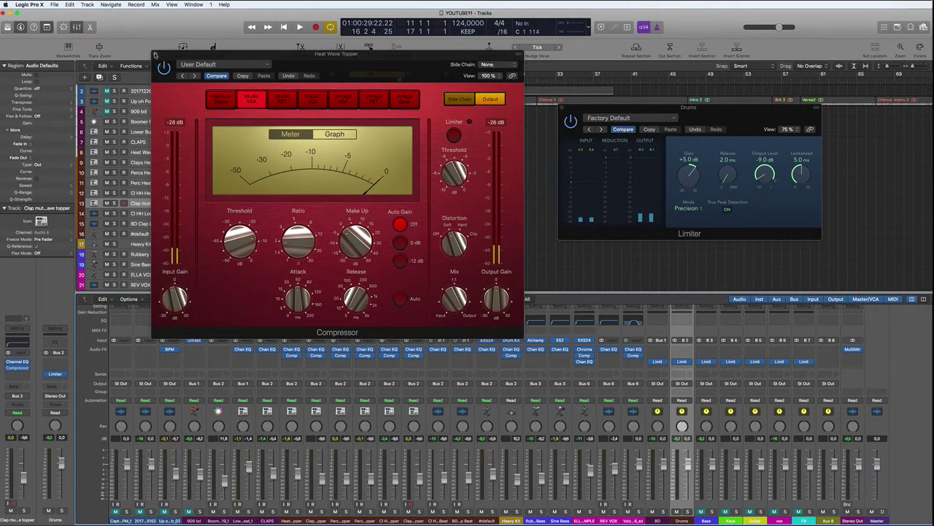
click(155, 55)
click(562, 108)
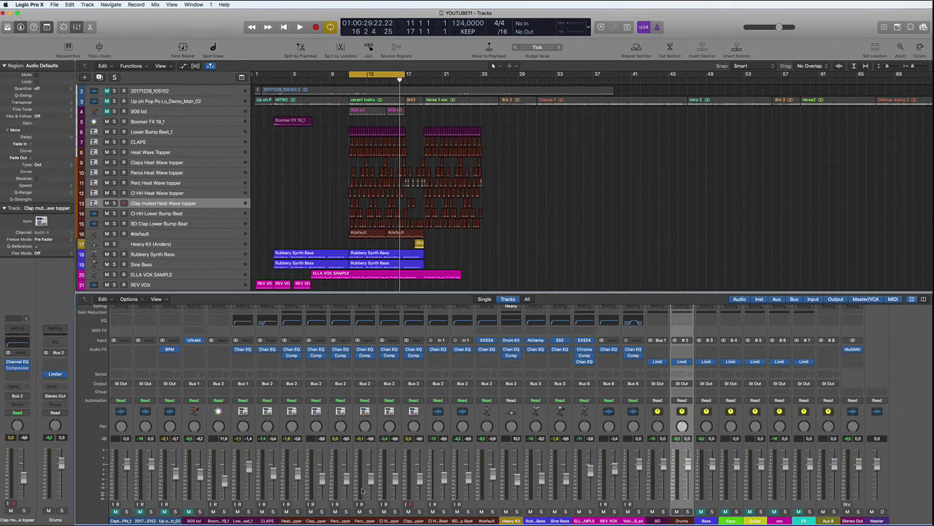
Open the Bass bus limiter, place it over the empty arrangement area and watch it during playback.
scroll(362, 486, down, 1)
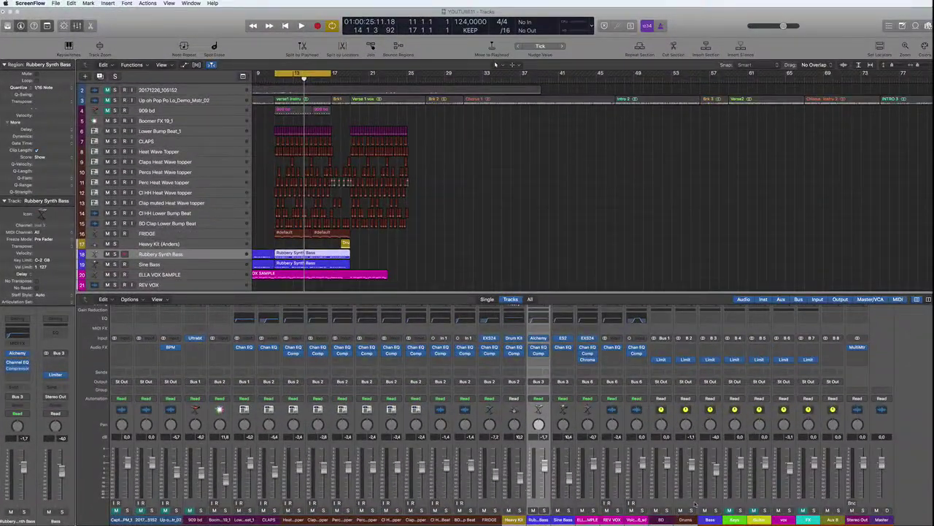
click(710, 360)
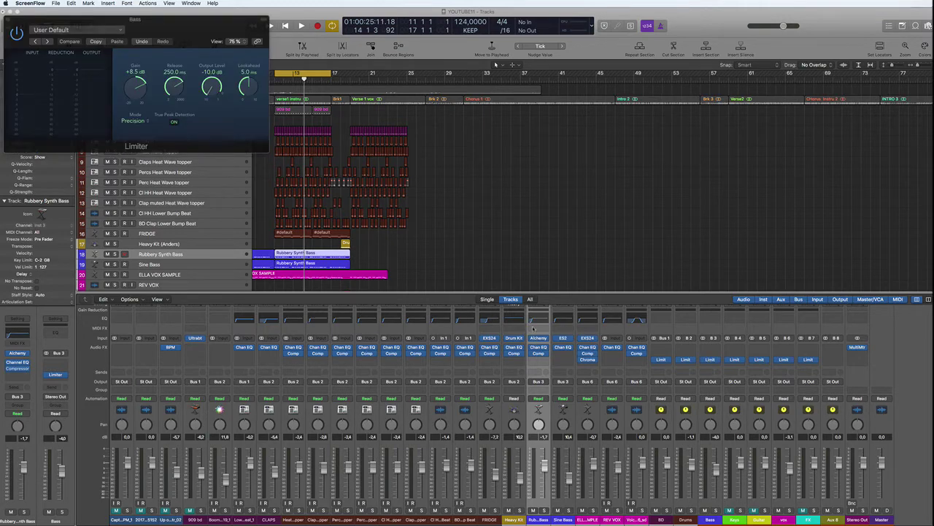
drag(157, 22, 567, 68)
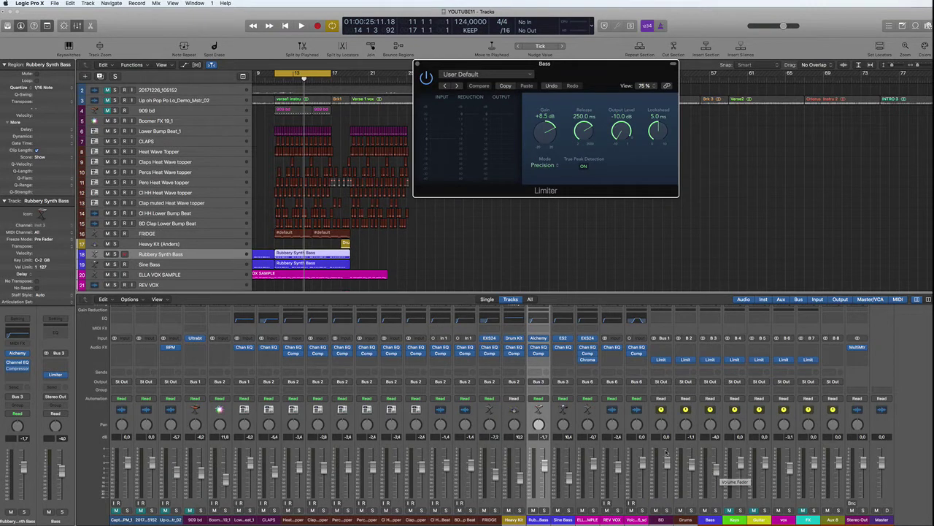
key(space)
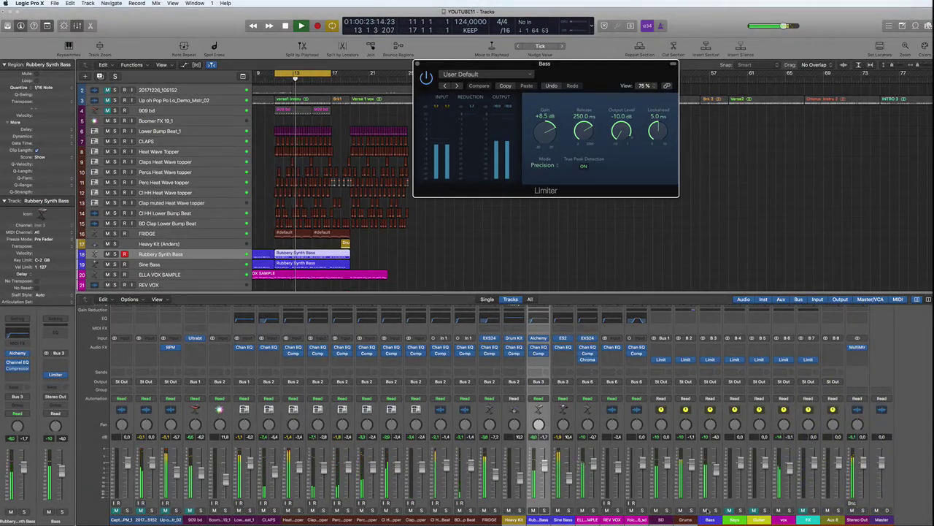
Toggle the Bass bus mute and reset the Stereo Out peak level display while the loop plays.
click(705, 510)
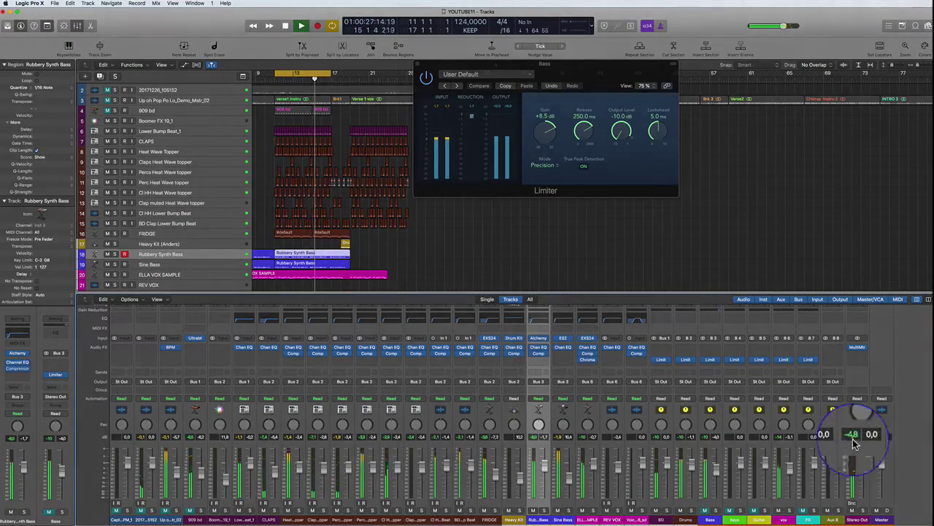
click(852, 439)
text(0)
key(Return)
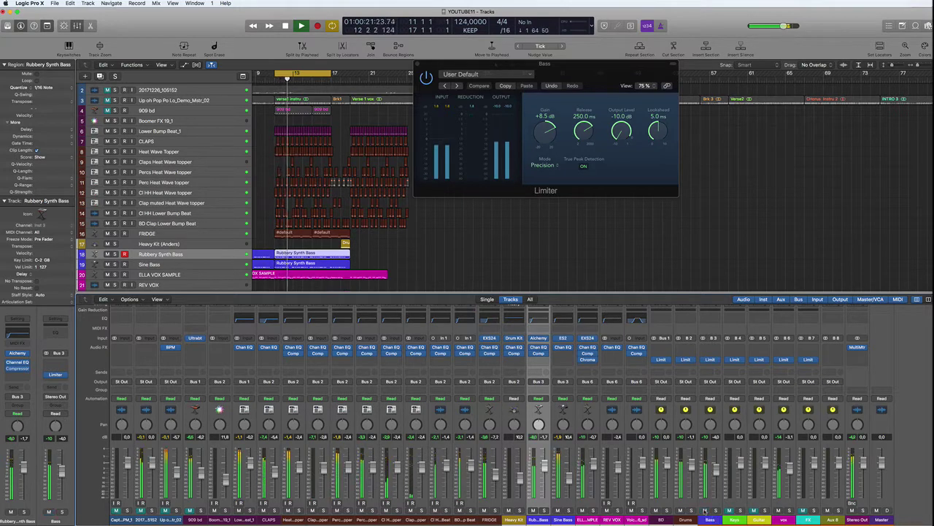
Check the Stereo Out MultiMeter during playback, close it and stop the loop.
click(857, 347)
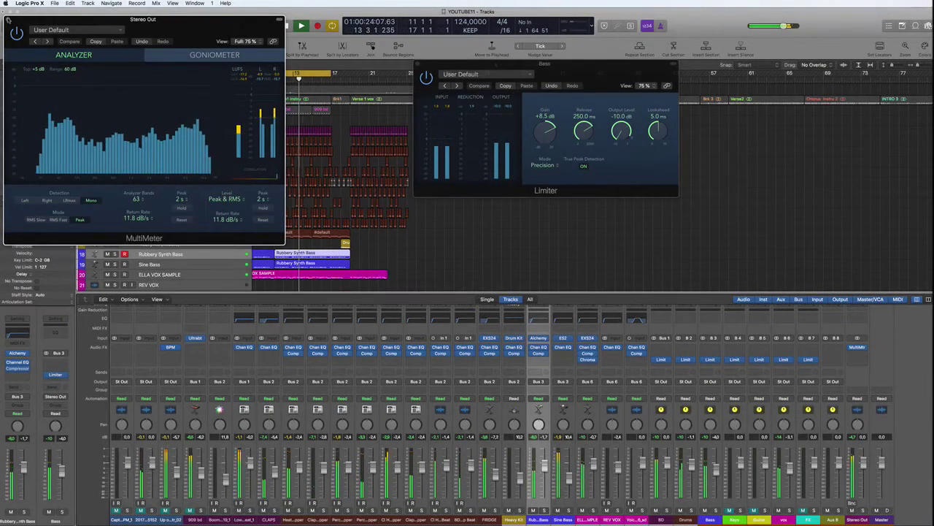
click(6, 19)
key(space)
scroll(300, 210, down, 1)
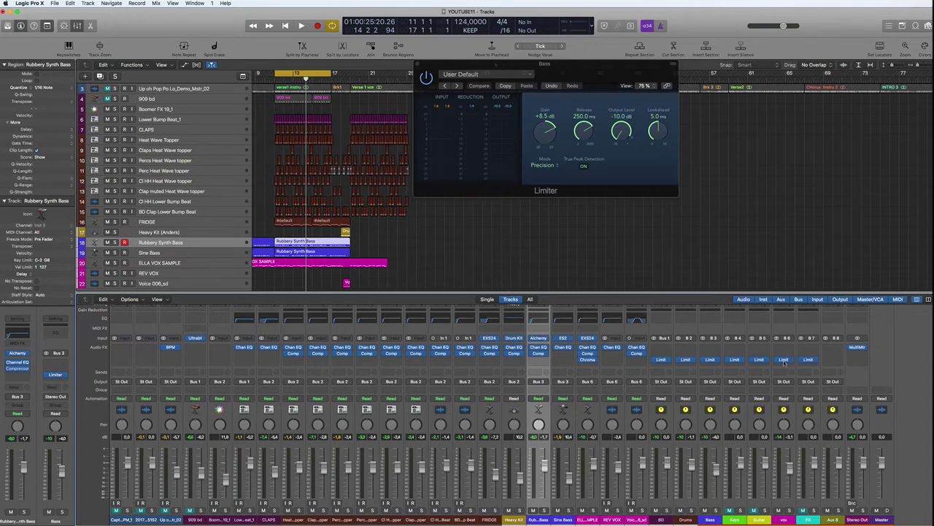
Open the vox bus limiter in place of the Bass one and check it during playback.
click(783, 359)
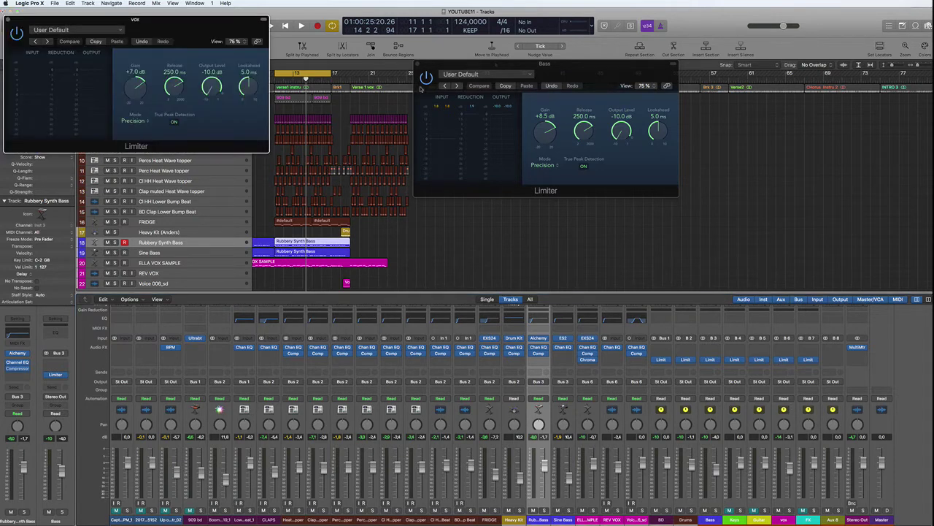
click(417, 66)
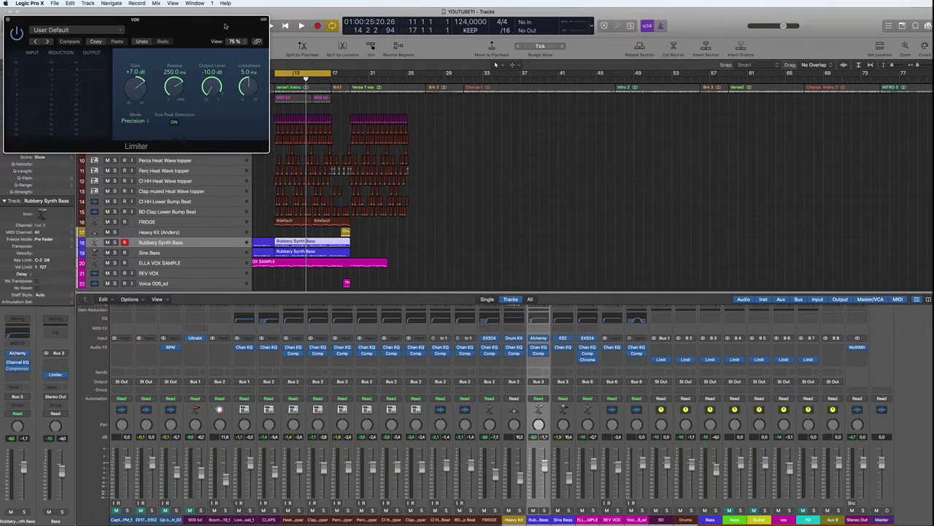
drag(250, 31, 792, 118)
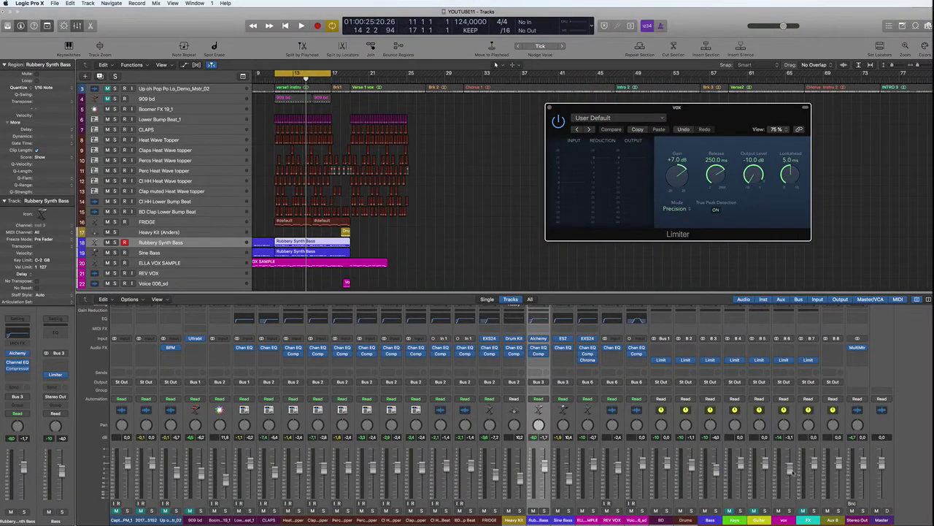
key(space)
drag(798, 484, 798, 490)
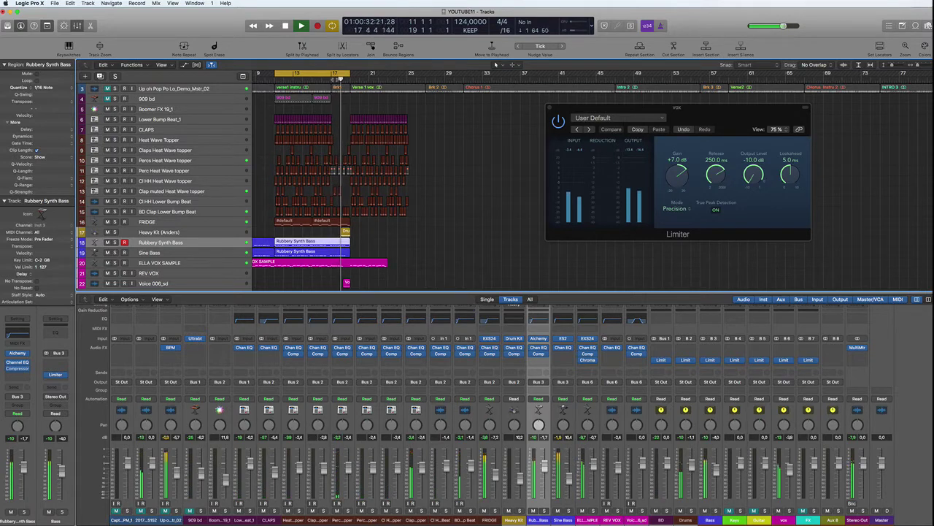
Select and solo the Heavy Kit (Anders) track, review its Vintage VCA compressor during playback and close the window.
click(195, 232)
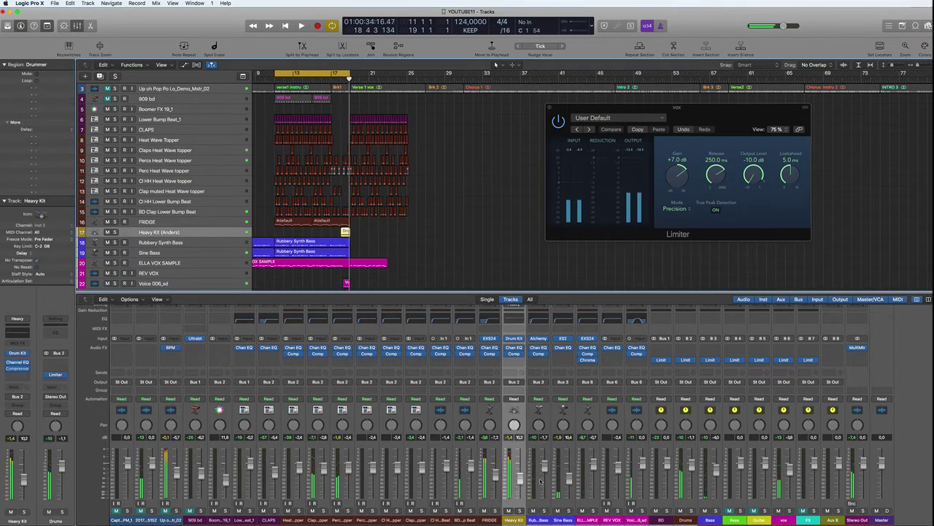
click(519, 510)
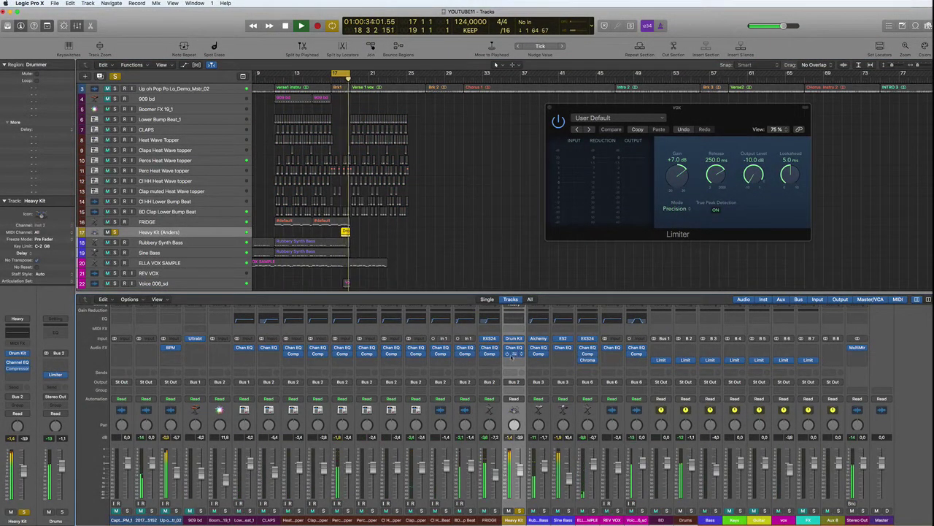
click(515, 356)
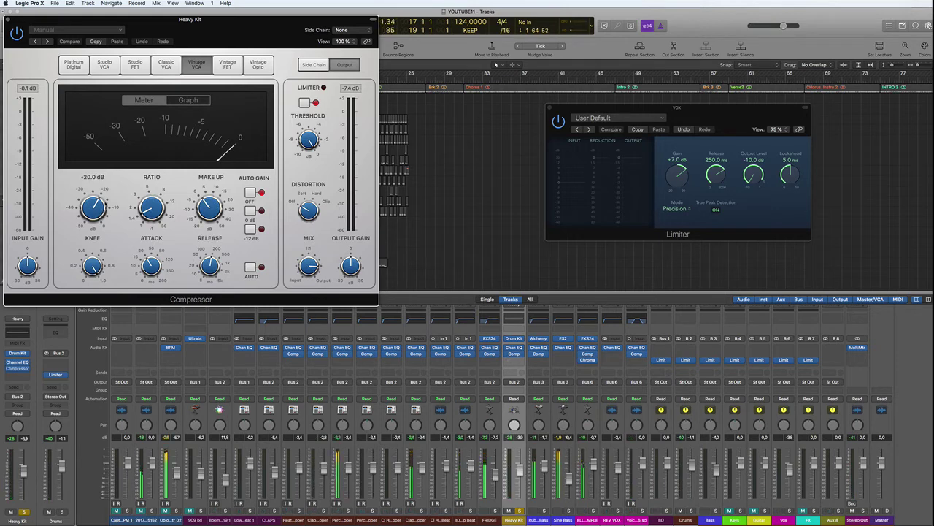
drag(181, 27, 298, 76)
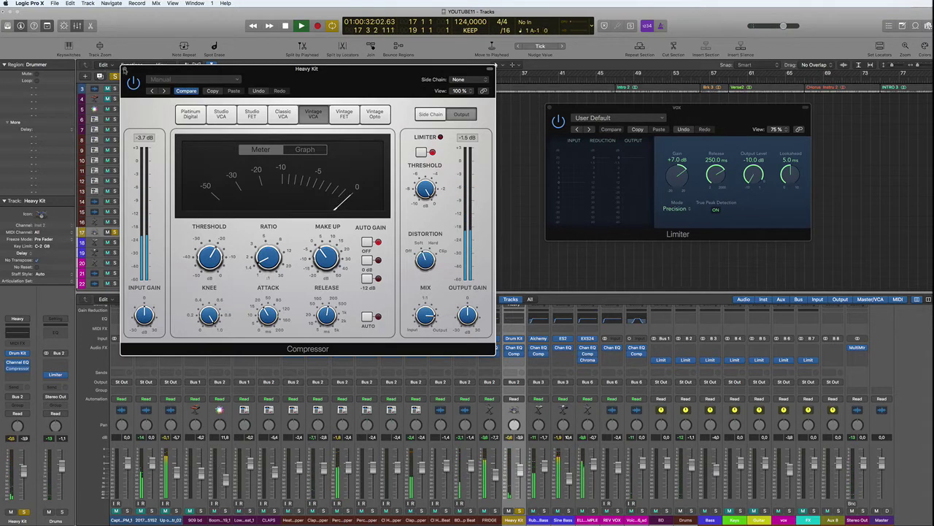
click(125, 69)
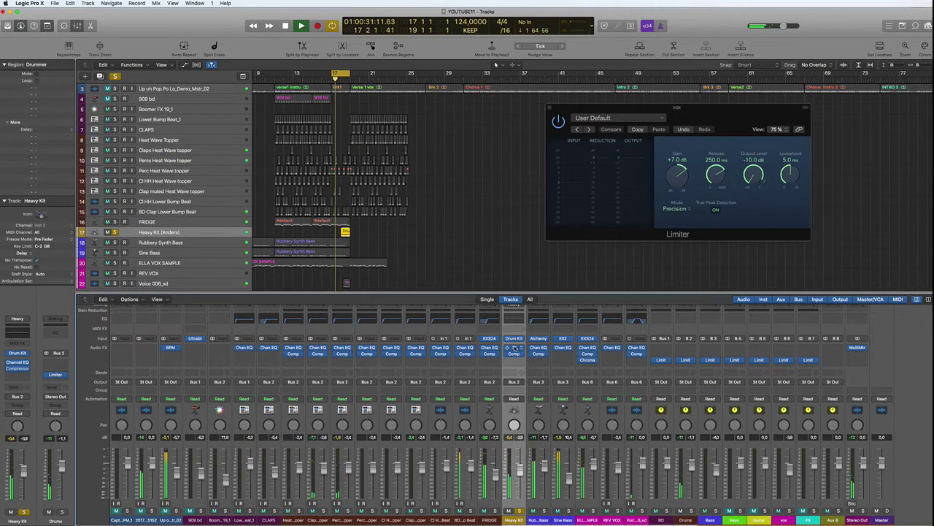
Raise the Heavy Kit Channel EQ's low cut to about 170 Hz, enable the analyzer and set the low-cut Q to 0.24.
click(514, 349)
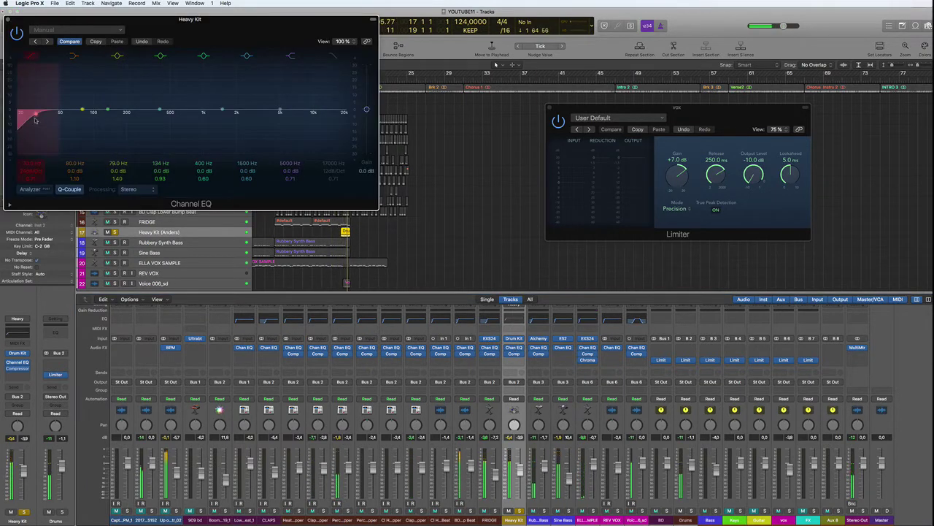
drag(37, 117, 125, 124)
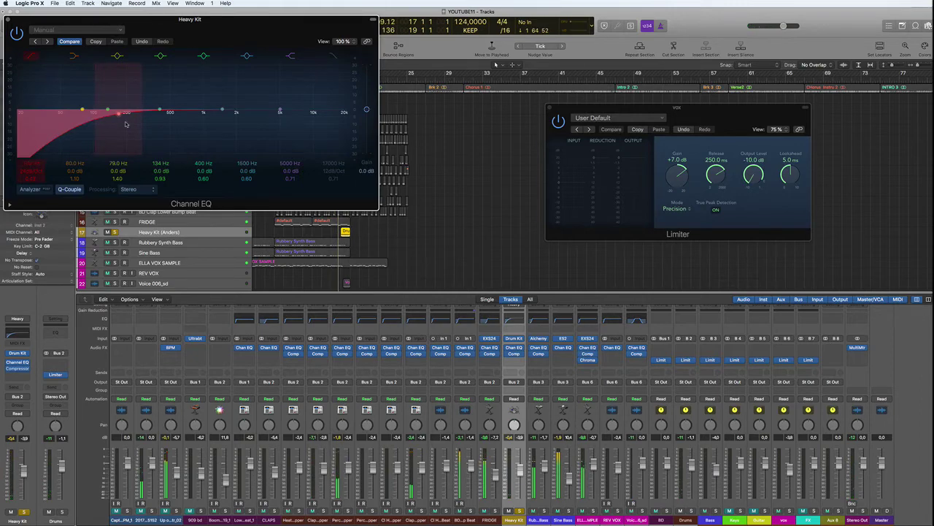
click(30, 189)
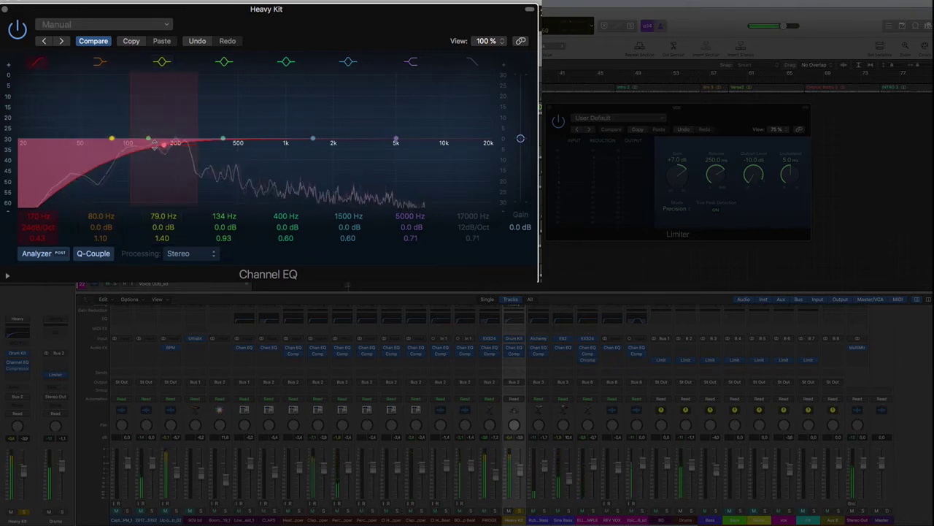
click(38, 238)
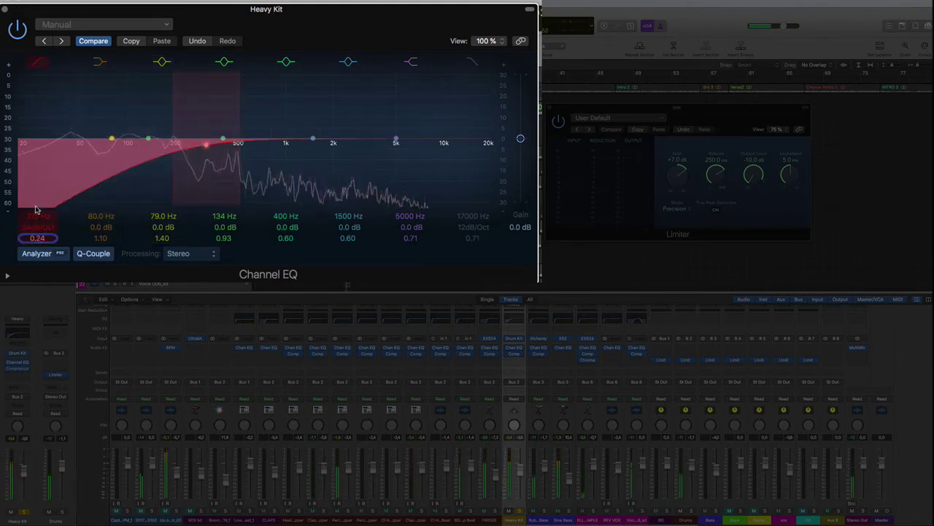
Switch the Heavy Kit Channel EQ analyzer to post and set its low cut to 190 Hz, 48 dB/Oct, Q 0.71.
drag(28, 225, 28, 216)
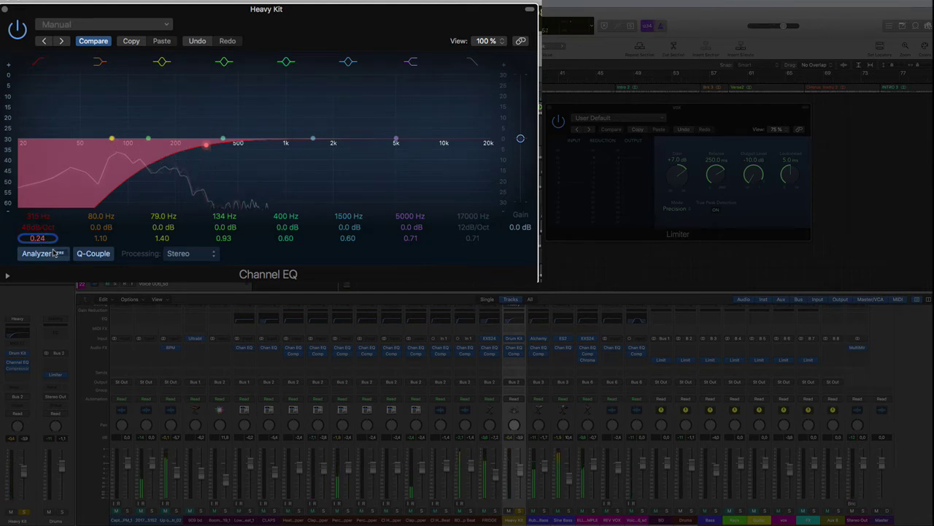
click(95, 240)
click(33, 239)
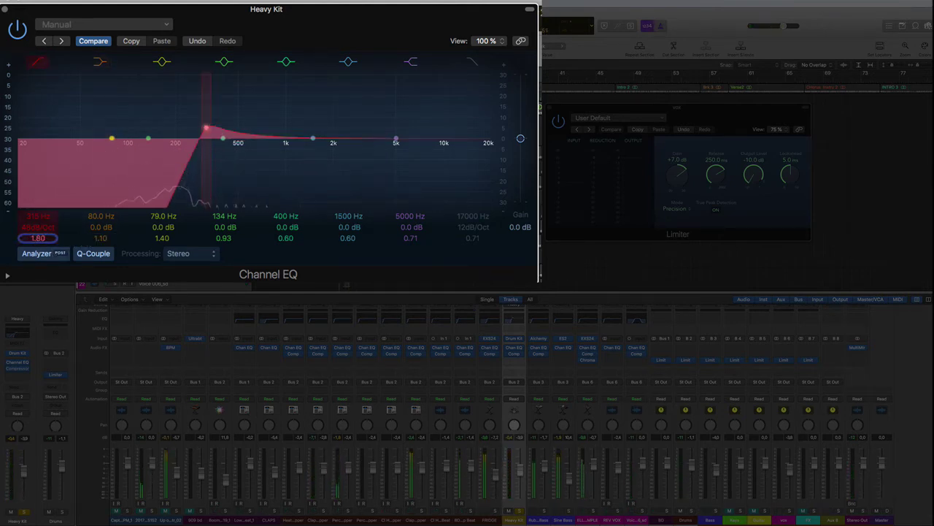
drag(37, 238, 37, 246)
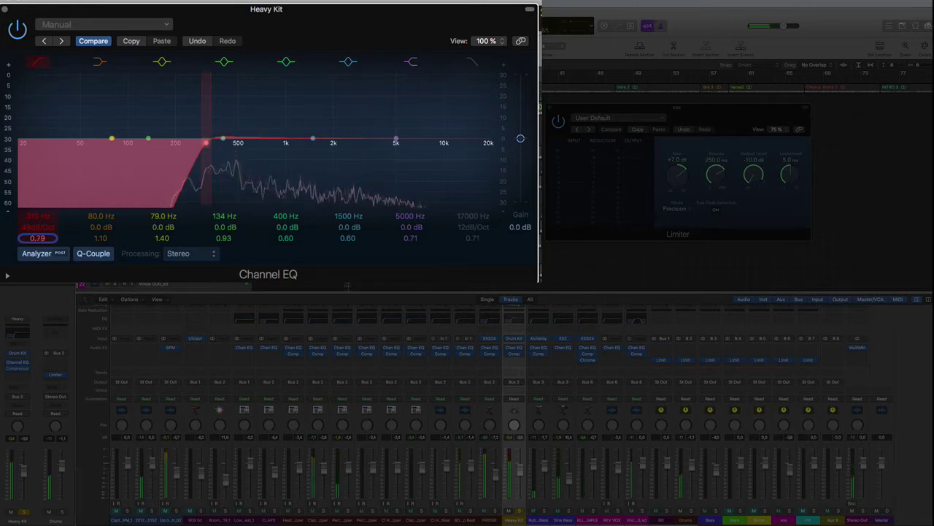
drag(205, 144, 176, 145)
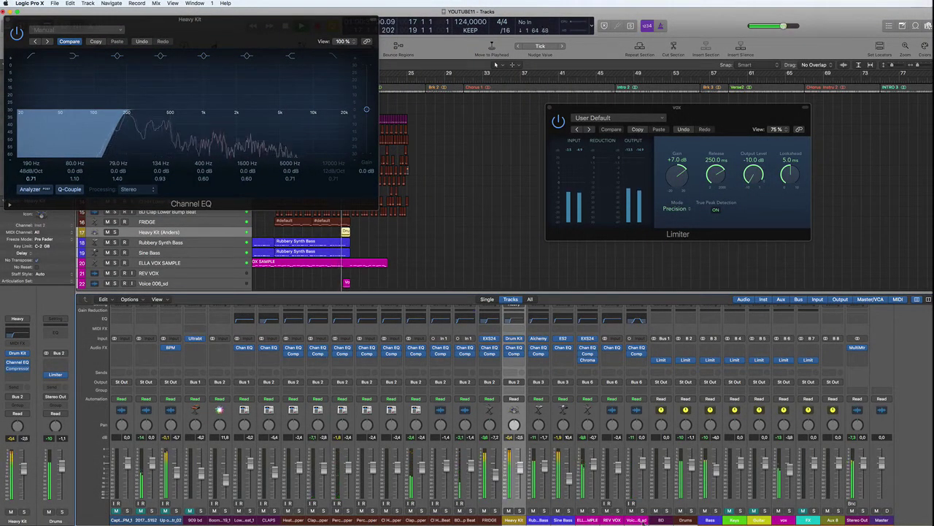
Select the Voice 006_sd track and close the Heavy Kit Channel EQ and vox Limiter windows.
key(space)
click(153, 283)
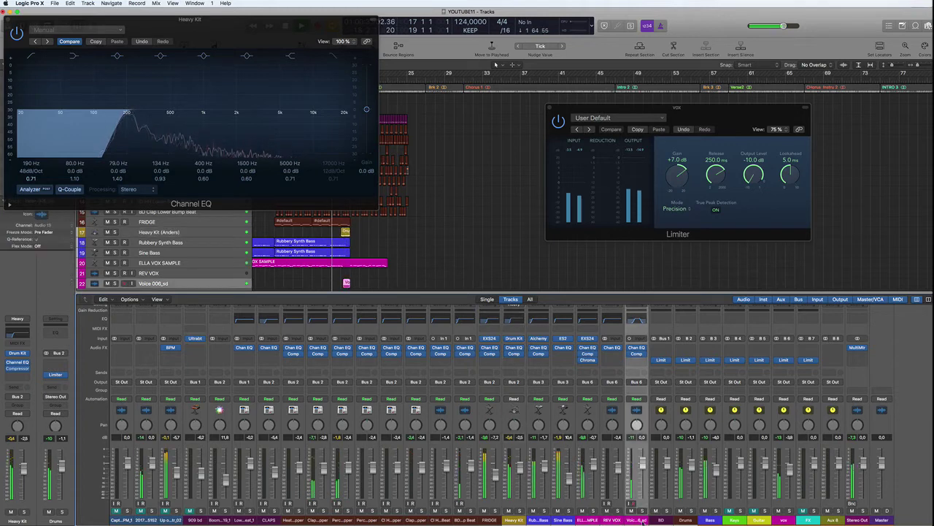
click(7, 19)
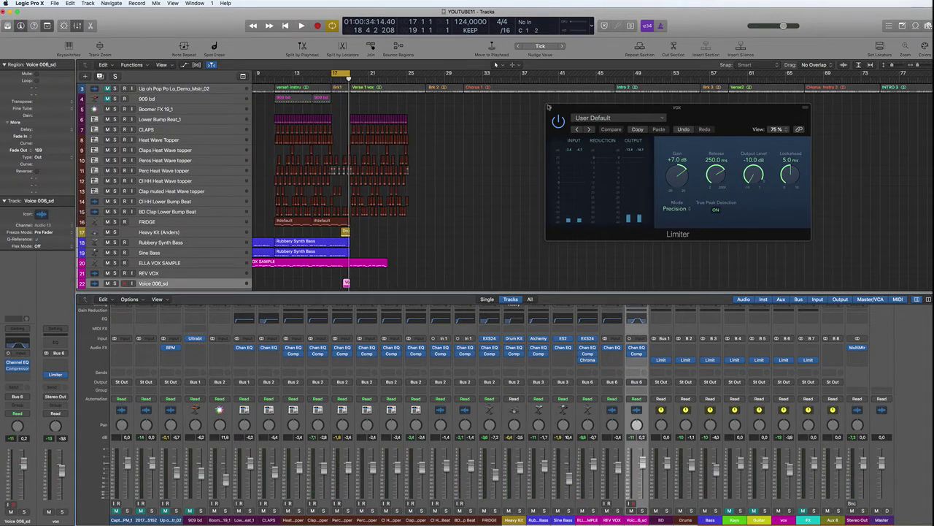
click(549, 107)
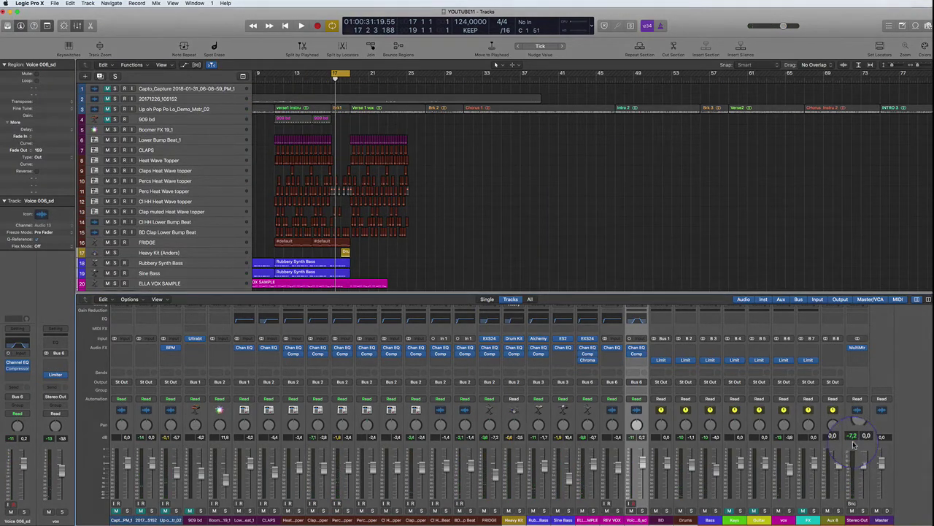
Check the Stereo Out channel's peak level during playback.
key(space)
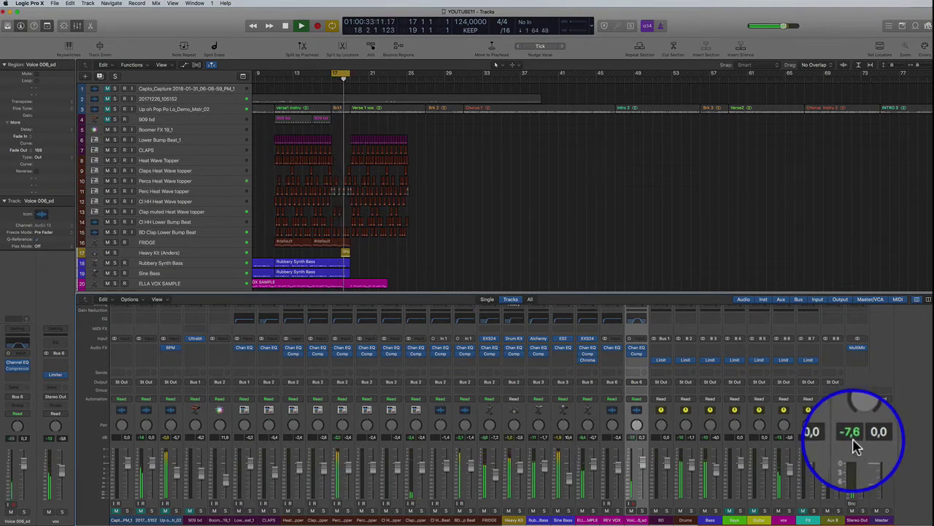
key(space)
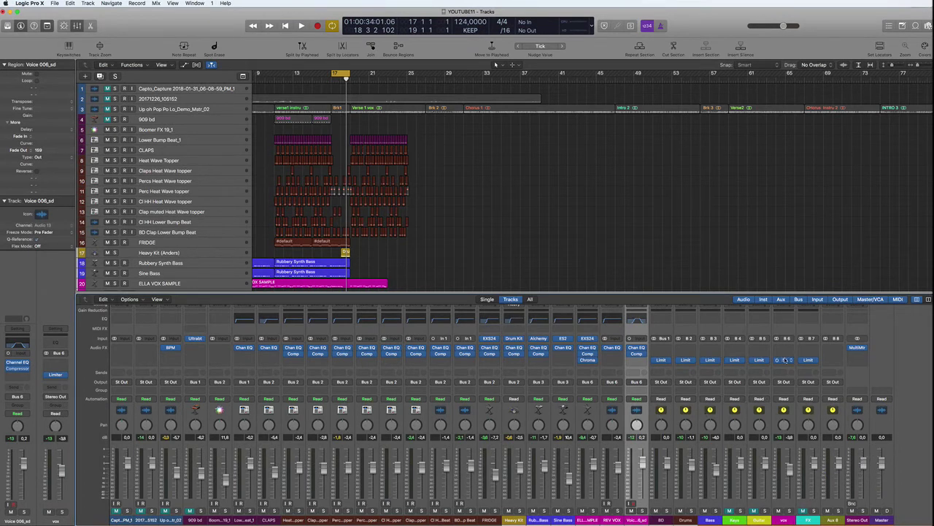
Set the cycle range from bar 11 to bar 18, check the Stereo Out MultiMeter during playback and close it.
key(space)
drag(276, 74, 337, 81)
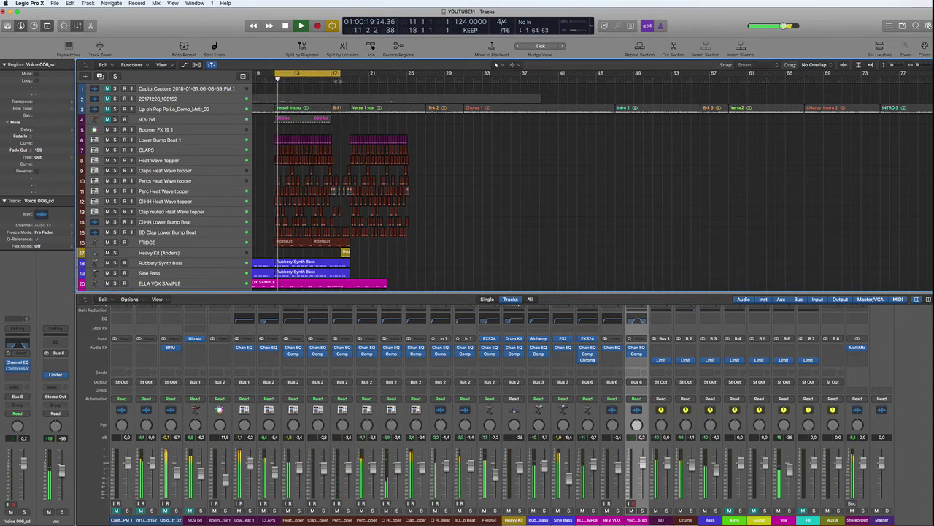
click(860, 349)
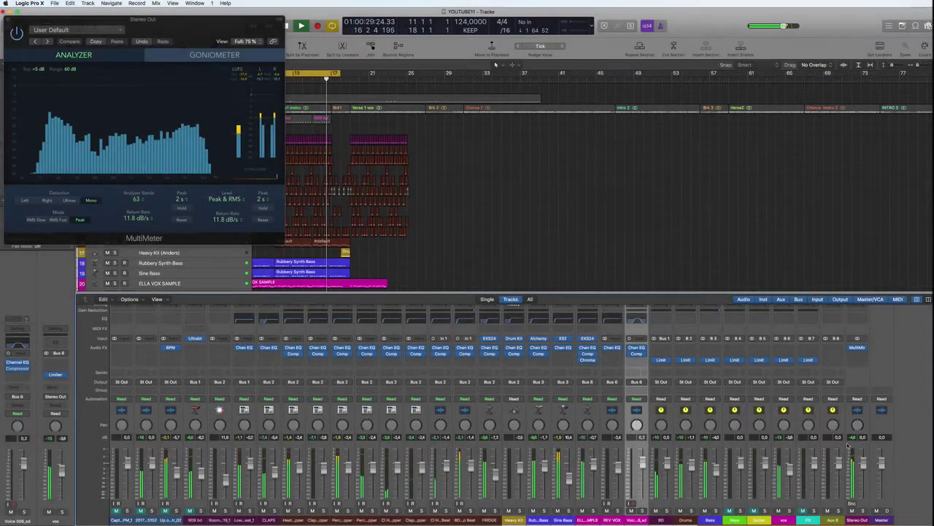
key(space)
key(v)
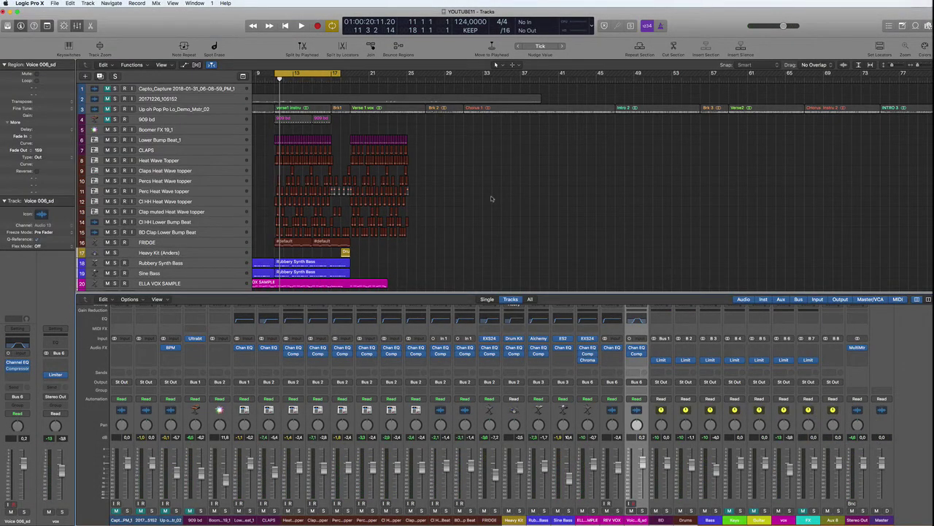